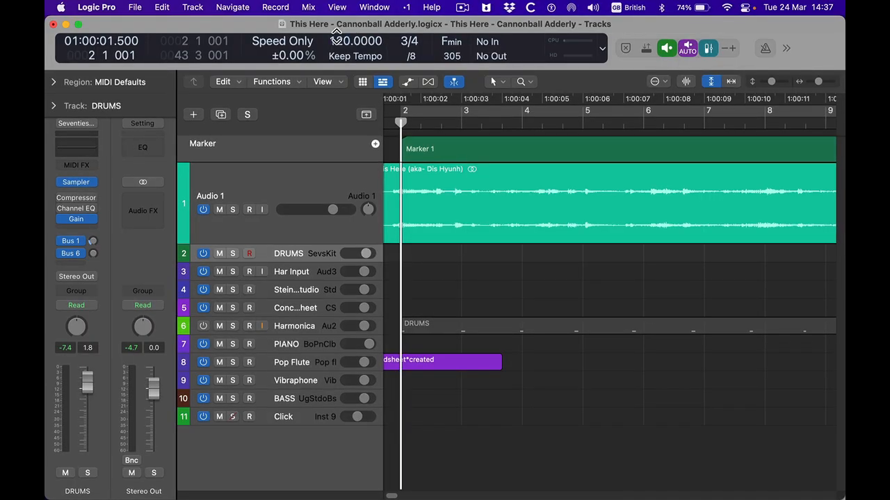
Play the opening bars of the audio against the project tempo, stop, and return the playhead to 1 1 1.
{"action": "key", "text": "space"}
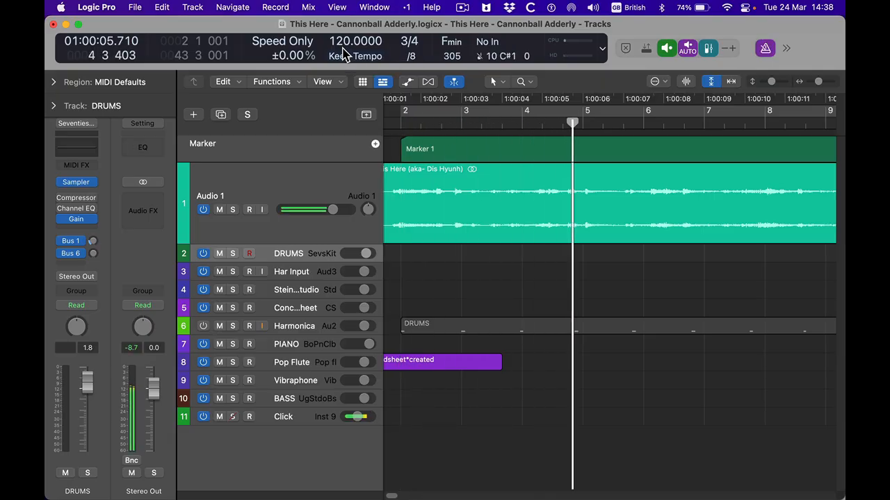
{"action": "key", "text": "space"}
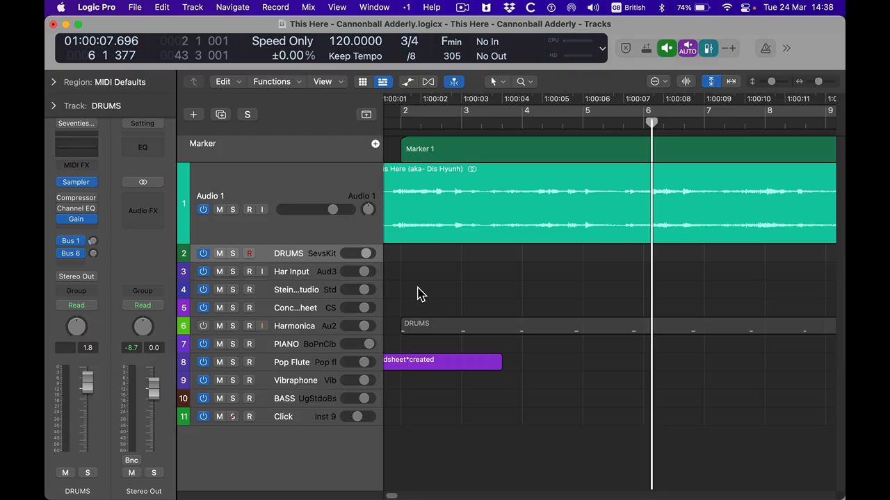
{"action": "key", "text": "slash"}
{"action": "type", "text": "1 1 1"}
{"action": "key", "text": "Return"}
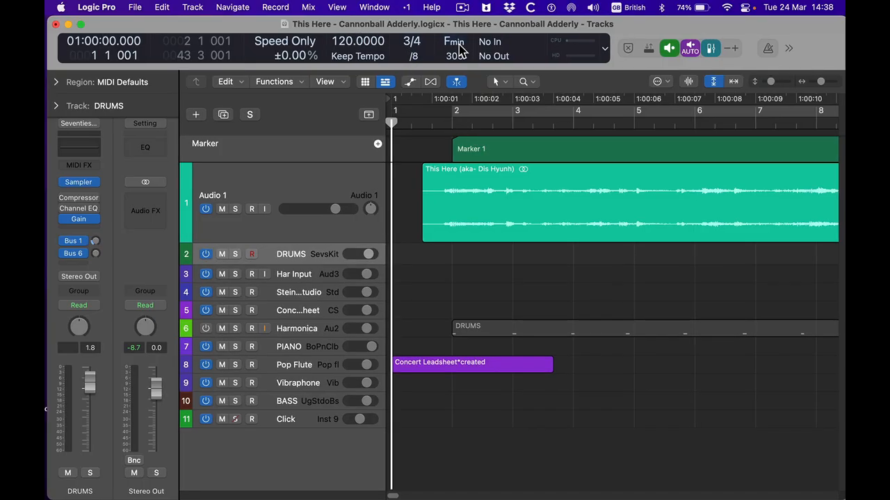
Open Musical Typing for the DRUMS track, reposition its window over the lower tracks, and audition the C3 drum sound.
{"action": "key", "text": "period"}
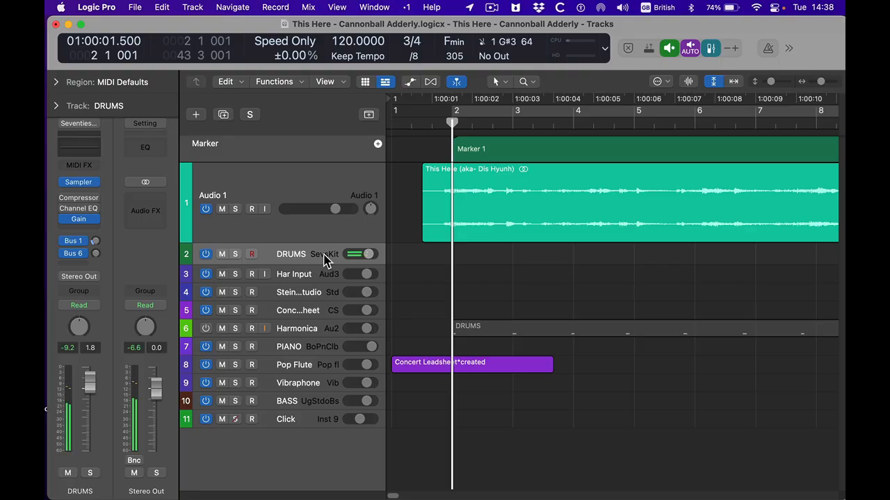
{"action": "key", "text": "super+k"}
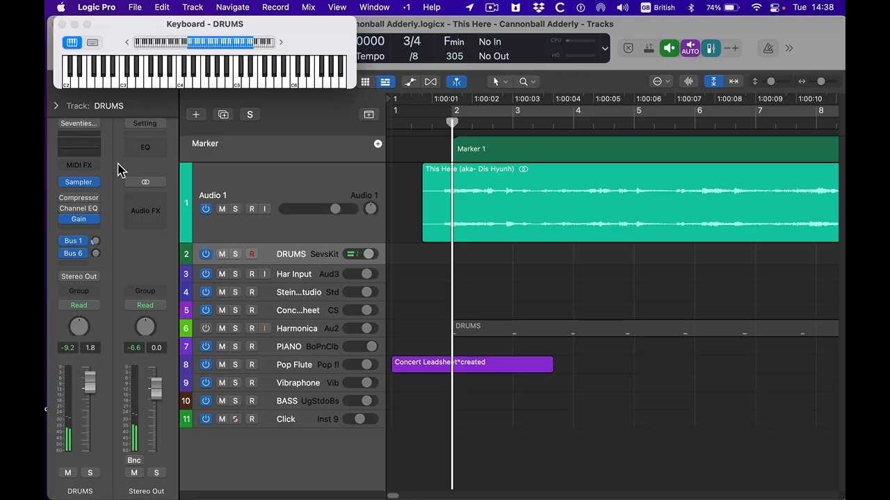
{"action": "left_click", "coordinate": [92, 43]}
{"action": "left_click_drag", "start_coordinate": [173, 252], "coordinate": [143, 304]}
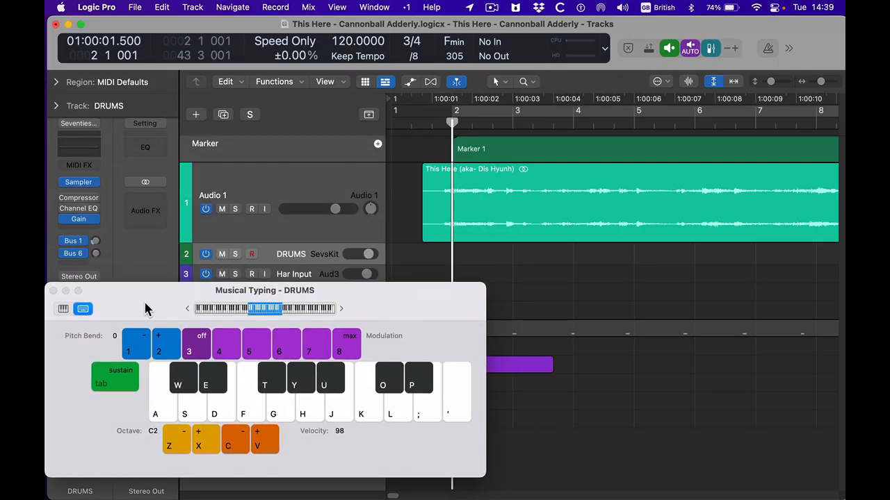
{"action": "key", "text": "k"}
{"action": "key", "text": "k"}
{"action": "key", "text": "k"}
Record seven C3 hits on the DRUMS track from the project start, one on each downbeat heard in the audio from bar 3.
{"action": "key", "text": "Return"}
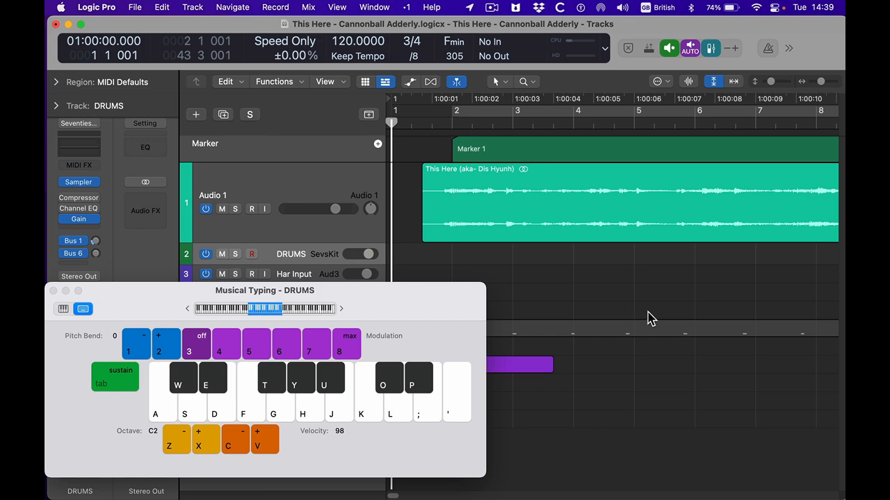
{"action": "key", "text": "space"}
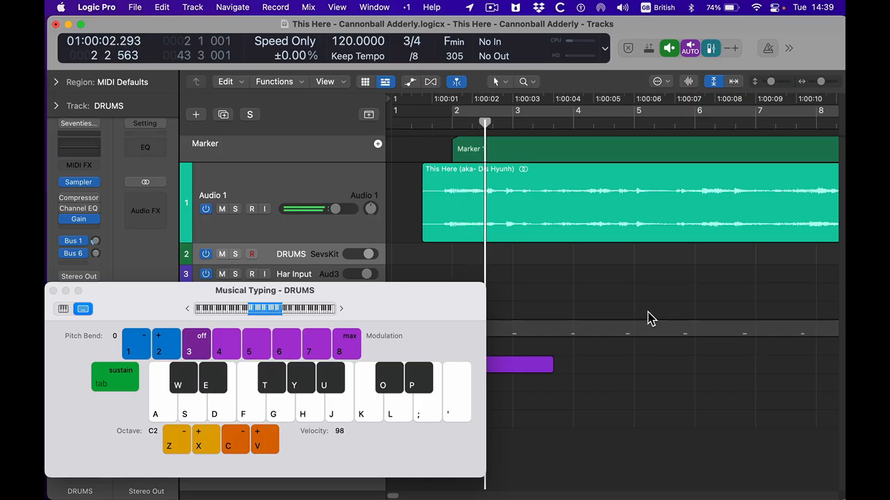
{"action": "key", "text": "k"}
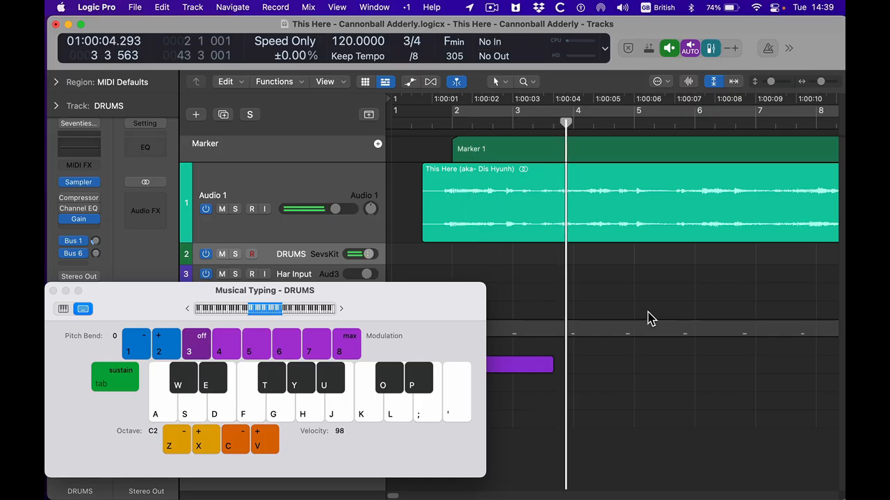
{"action": "key", "text": "k"}
{"action": "key", "text": "k"}
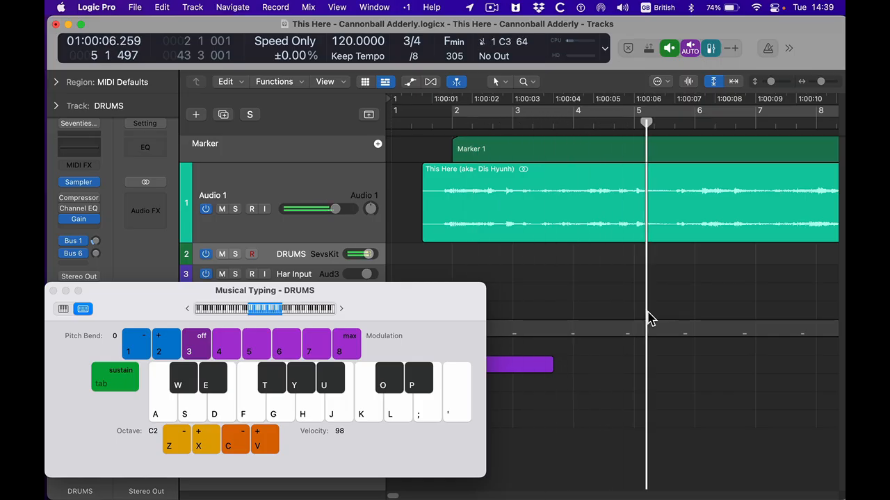
{"action": "key", "text": "k"}
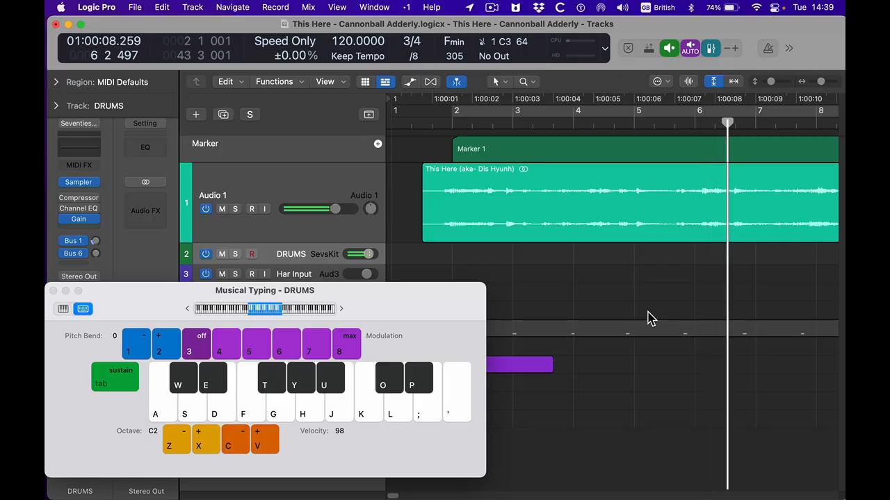
{"action": "key", "text": "k"}
{"action": "key", "text": "k"}
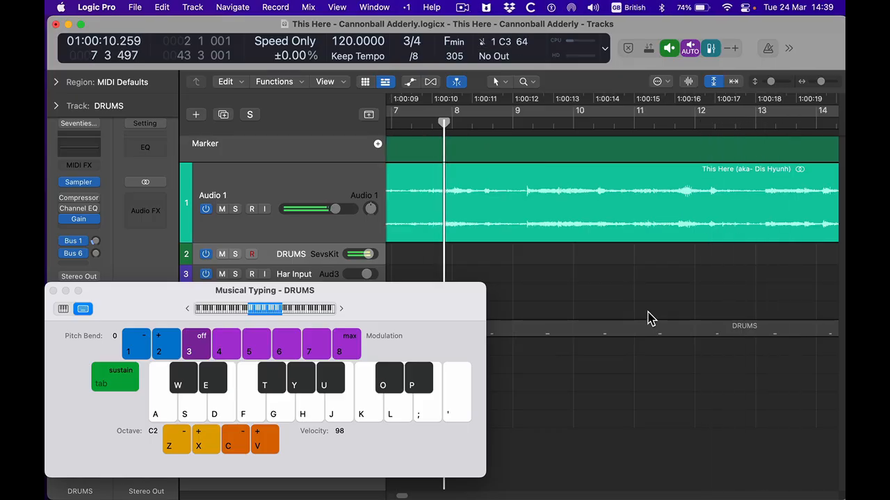
{"action": "key", "text": "k"}
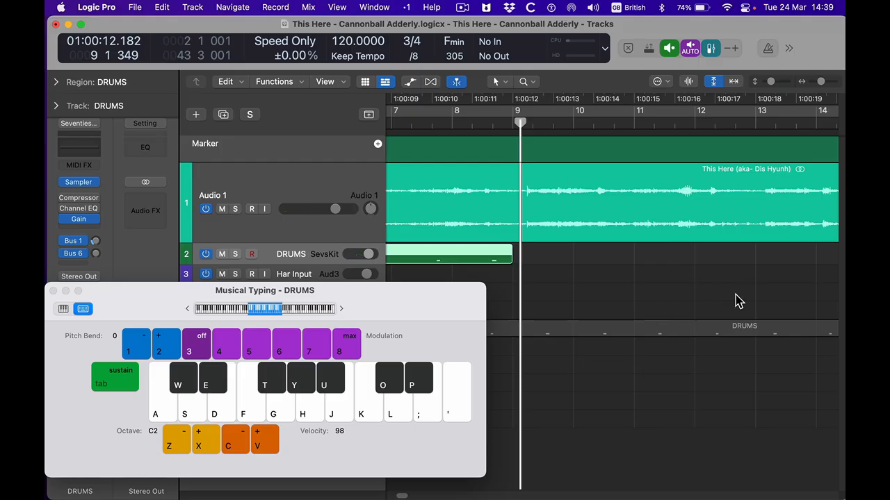
{"action": "scroll", "coordinate": [652, 294], "scroll_direction": "left", "scroll_amount": 3}
{"action": "scroll", "coordinate": [651, 293], "scroll_direction": "left", "scroll_amount": 8}
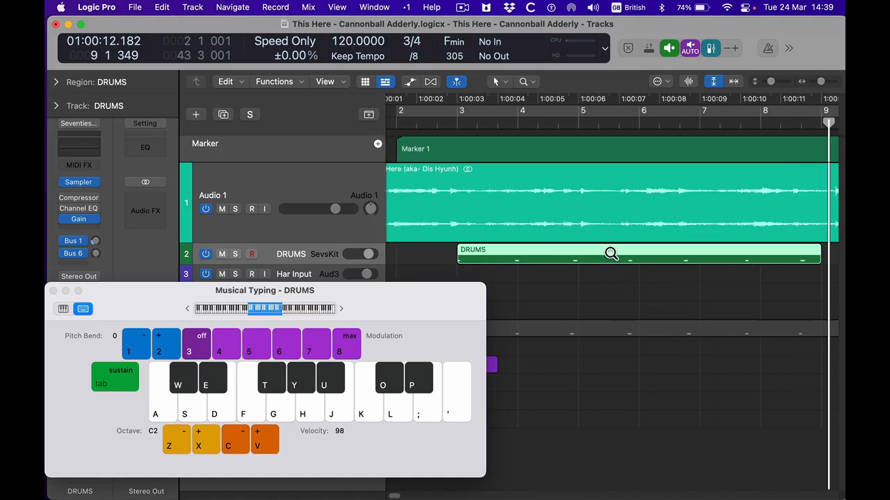
{"action": "key", "text": "Delete"}
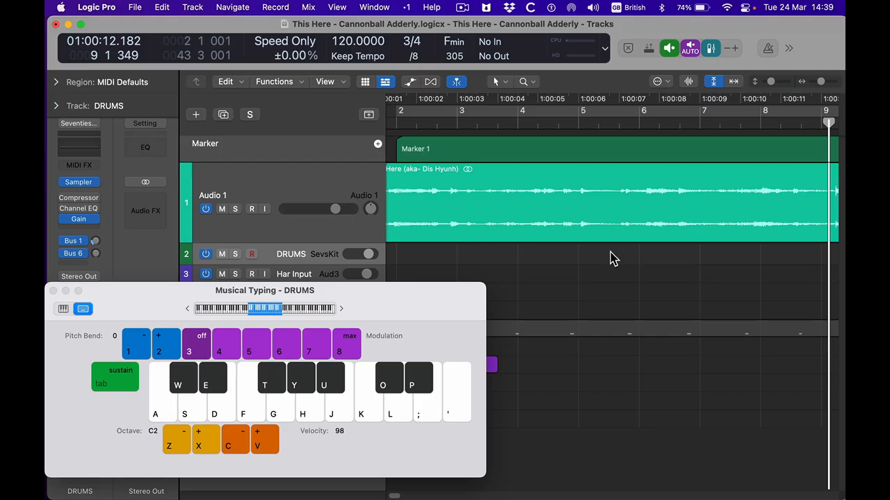
{"action": "key", "text": "super+z"}
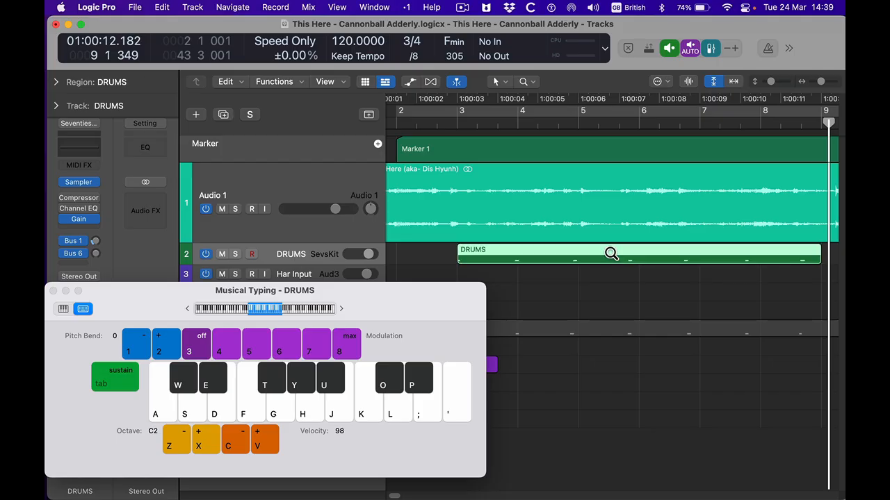
Open the recorded DRUMS region in the Piano Roll and examine how its C3 notes line up with the bar lines.
{"action": "key", "text": "super+4"}
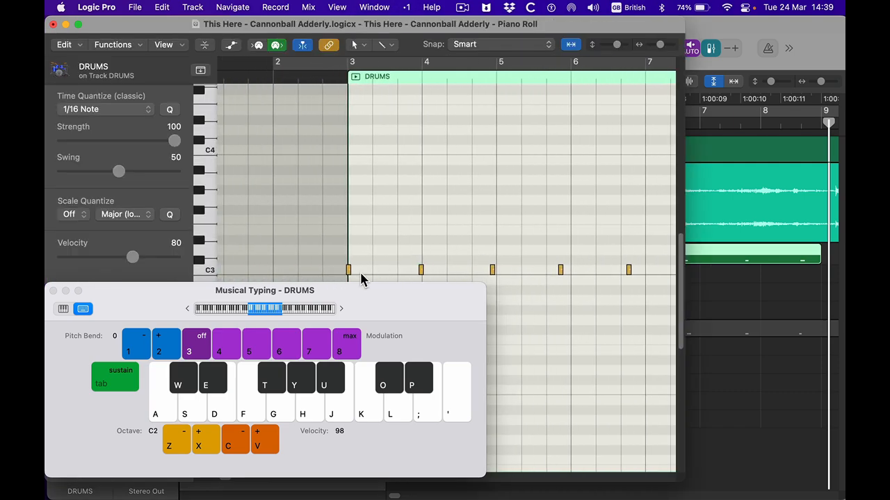
{"action": "left_click", "coordinate": [348, 270]}
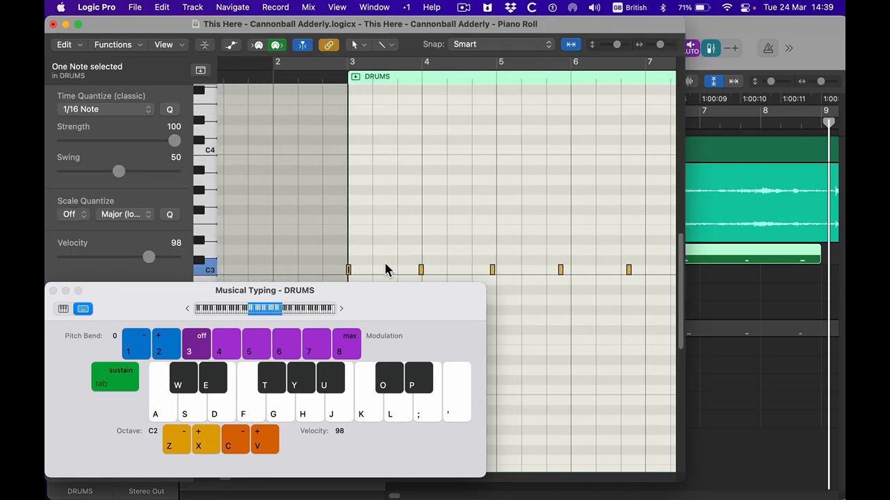
{"action": "key", "text": "period"}
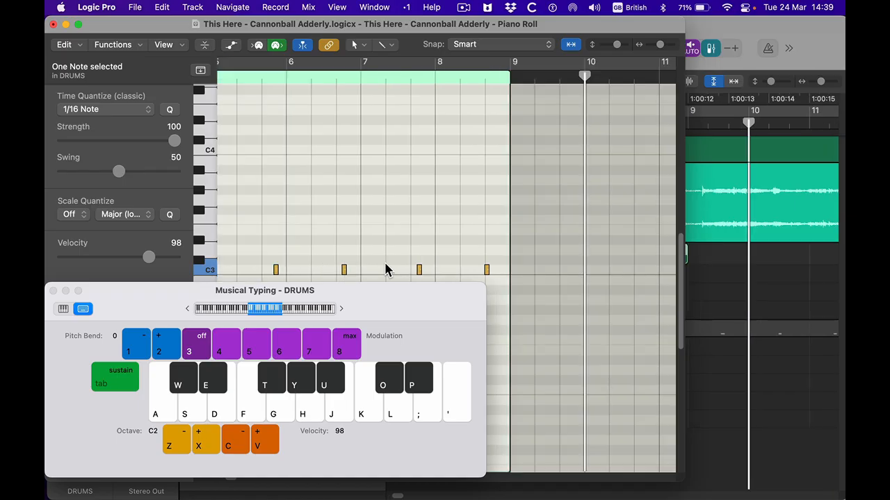
{"action": "key", "text": "comma"}
{"action": "key", "text": "comma"}
{"action": "key", "text": "comma"}
{"action": "scroll", "coordinate": [507, 271], "scroll_direction": "left", "scroll_amount": 5}
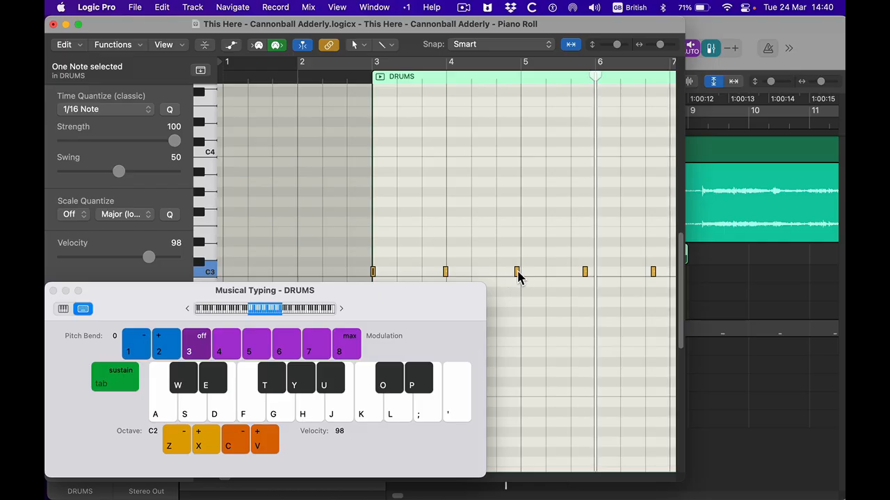
{"action": "left_click", "coordinate": [517, 272]}
Close the Musical Typing and Piano Roll windows and extend the start of the DRUMS region back to bar 2.
{"action": "left_click", "coordinate": [53, 291]}
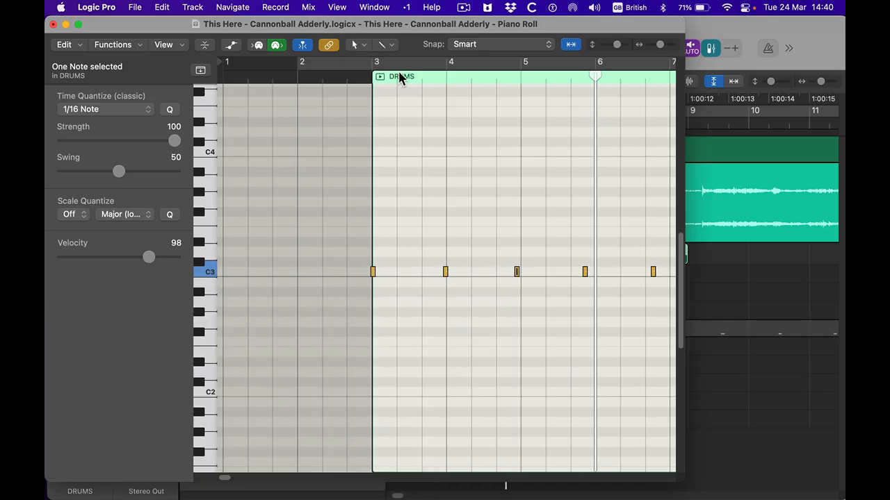
{"action": "mouse_move", "coordinate": [400, 24]}
{"action": "left_mouse_down"}
{"action": "mouse_move", "coordinate": [455, 314]}
{"action": "mouse_move", "coordinate": [455, 296]}
{"action": "left_mouse_up"}
{"action": "scroll", "coordinate": [483, 266], "scroll_direction": "left", "scroll_amount": 5}
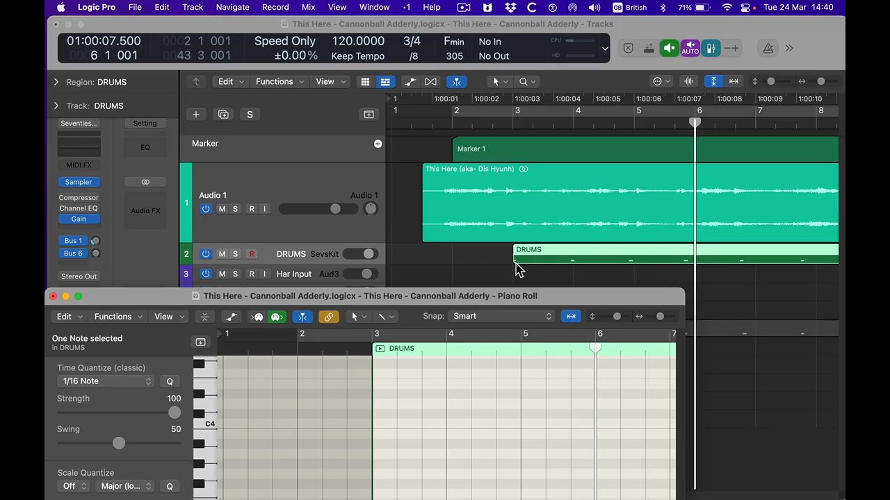
{"action": "key", "text": "super+w"}
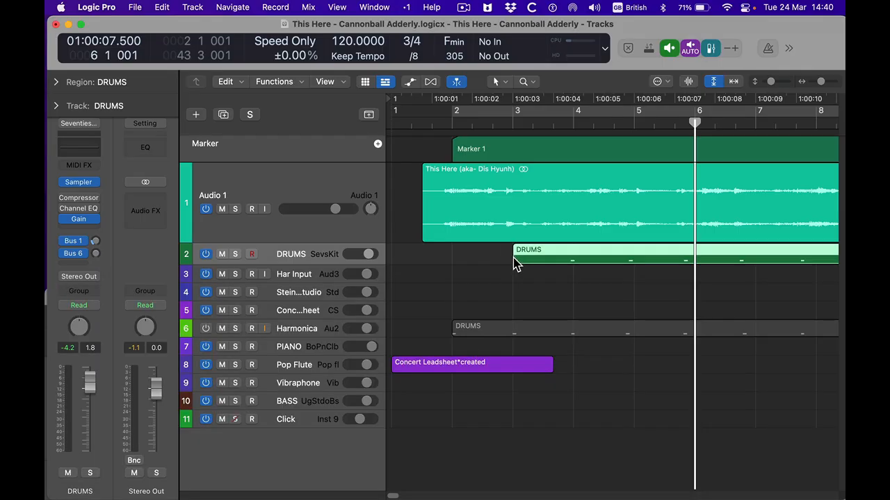
{"action": "left_click_drag", "start_coordinate": [513, 259], "coordinate": [453, 257]}
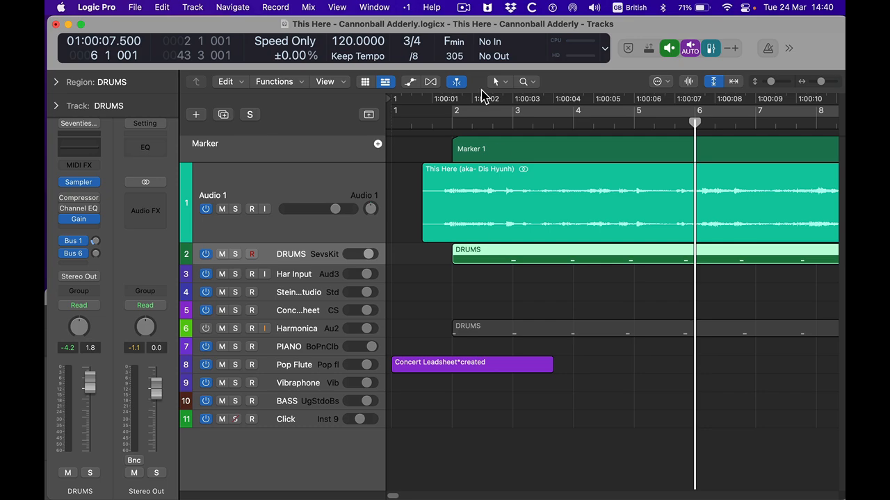
Turn on the cycle range starting at bar 2 and play the DRUMS region together with the audio.
{"action": "left_click", "coordinate": [508, 113]}
{"action": "key", "text": "space"}
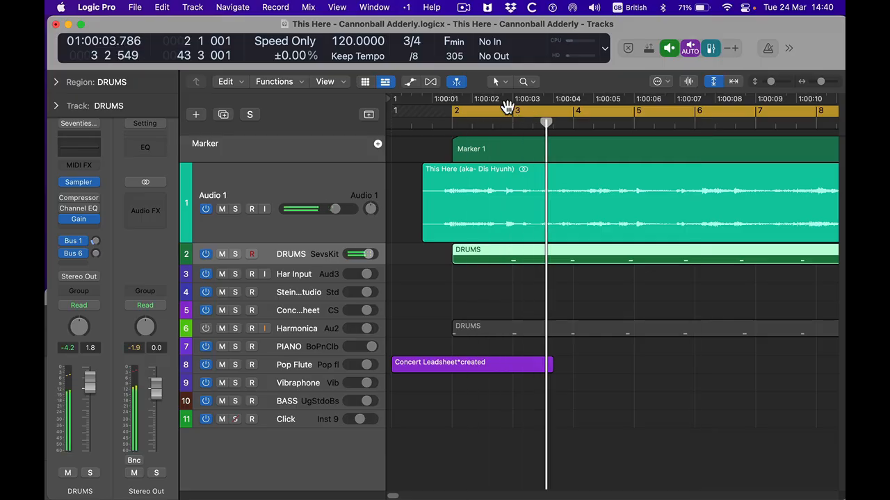
{"action": "key", "text": "space"}
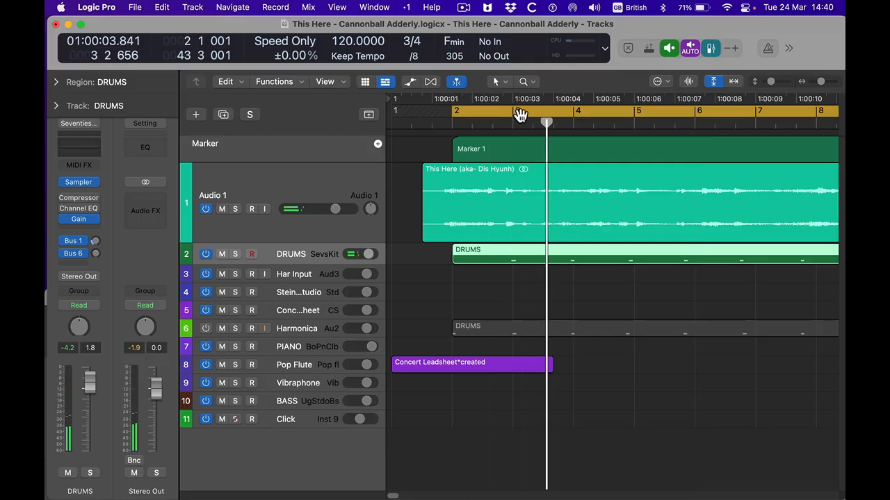
{"action": "key", "text": "space"}
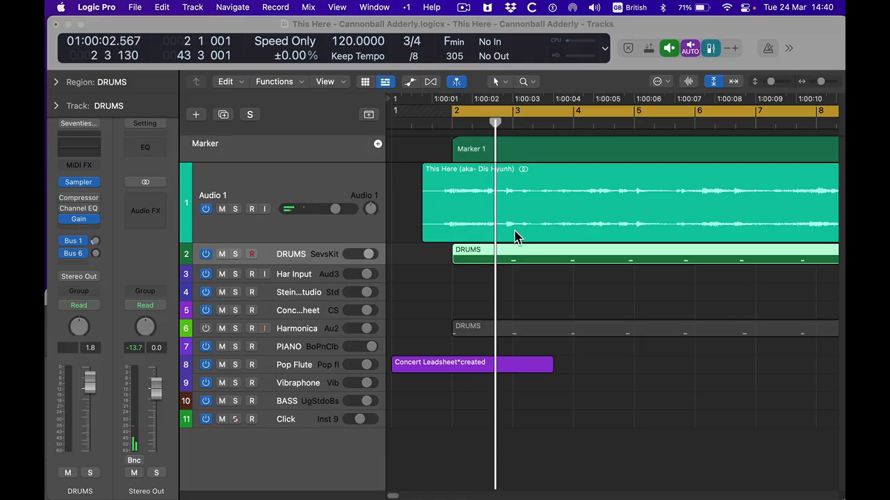
Copy the C3 note at bar 3 of the DRUMS region and paste it at the start of bar 2.
{"action": "double_click", "coordinate": [510, 252]}
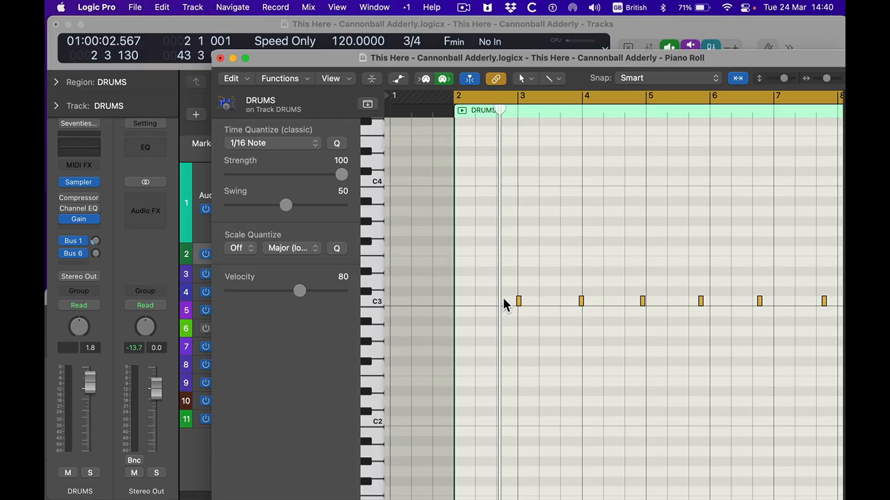
{"action": "left_click", "coordinate": [518, 301]}
{"action": "key", "text": "space"}
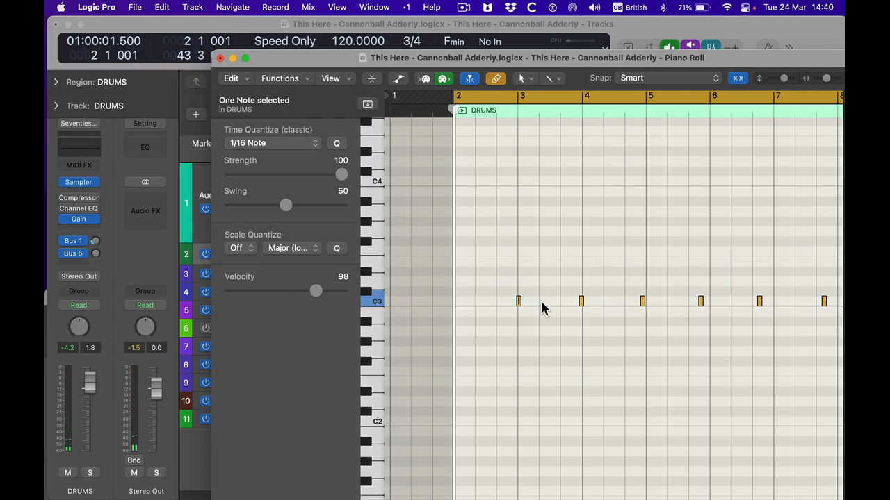
{"action": "key", "text": "period"}
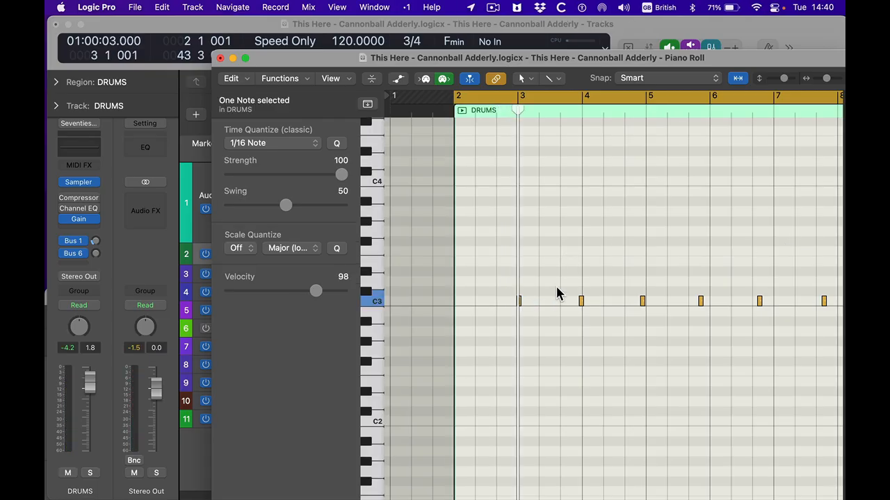
{"action": "key", "text": "comma"}
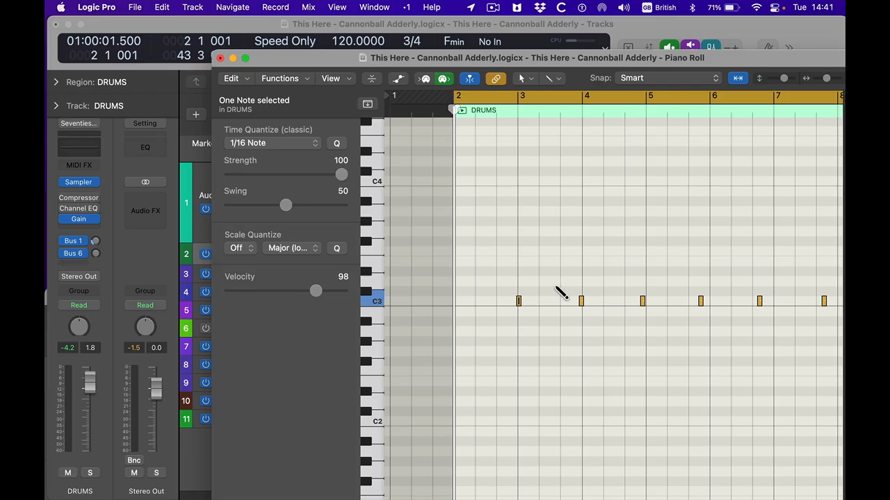
{"action": "key", "text": "super+v"}
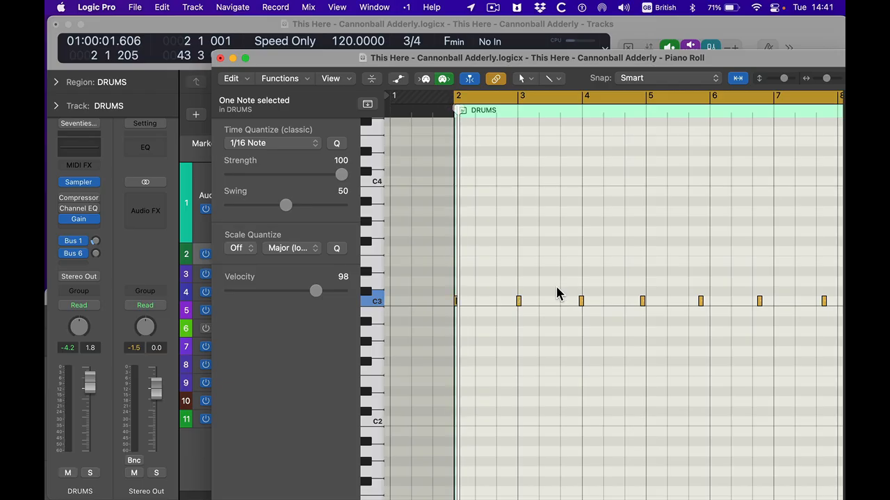
Play the DRUMS pattern from bar 2 to check the hits against the audio.
{"action": "key", "text": "comma"}
{"action": "key", "text": "period"}
{"action": "key", "text": "space"}
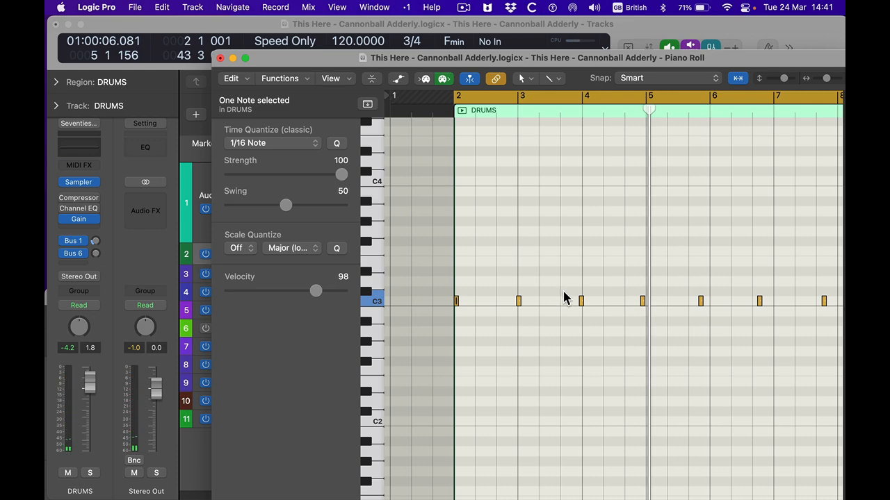
Nudge the C3 note at bar 4 slightly later and close the Piano Roll.
{"action": "scroll", "coordinate": [598, 299], "scroll_direction": "right", "scroll_amount": 2}
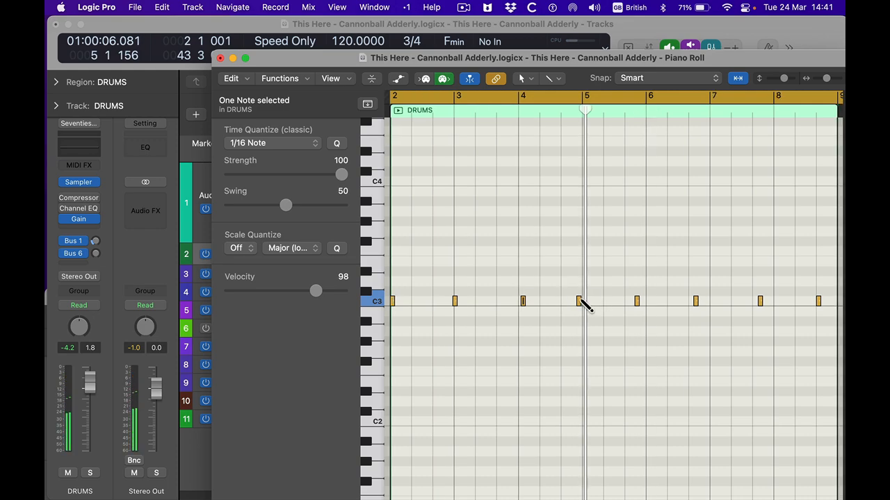
{"action": "left_click", "coordinate": [564, 272]}
{"action": "key", "text": "super+w"}
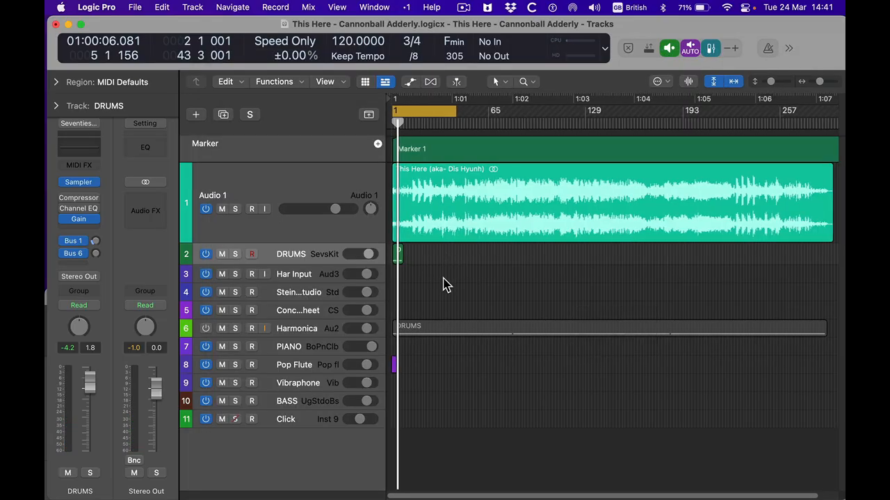
Delete the short region on the DRUMS track and move the full-length DRUMS region from the Harmonica track onto it.
{"action": "left_click", "coordinate": [397, 255]}
{"action": "key", "text": "Delete"}
{"action": "left_click_drag", "start_coordinate": [437, 322], "coordinate": [426, 253]}
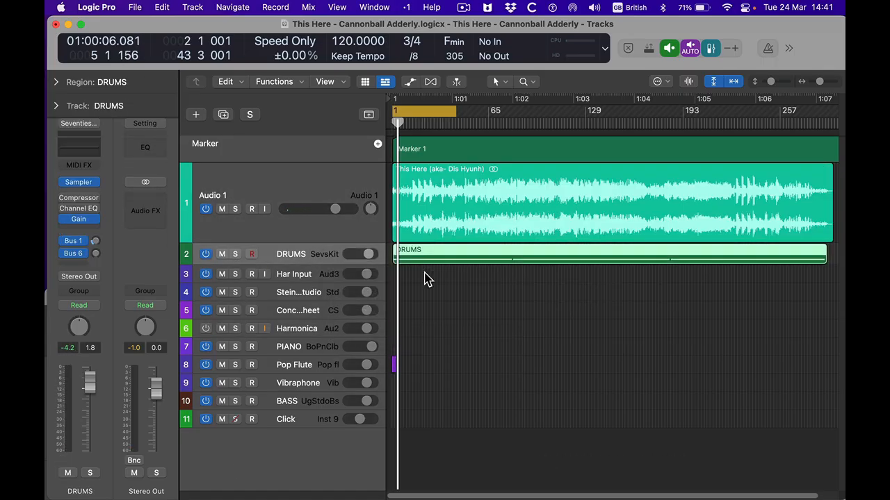
{"action": "key", "text": "z"}
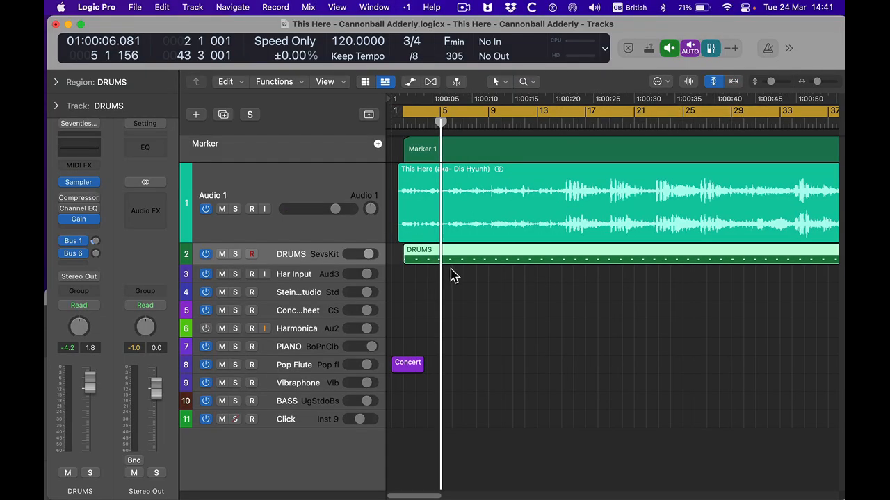
Move the overlapping G#3 note just before bar 6 of the DRUMS region aside and back next to its duplicate.
{"action": "double_click", "coordinate": [458, 264]}
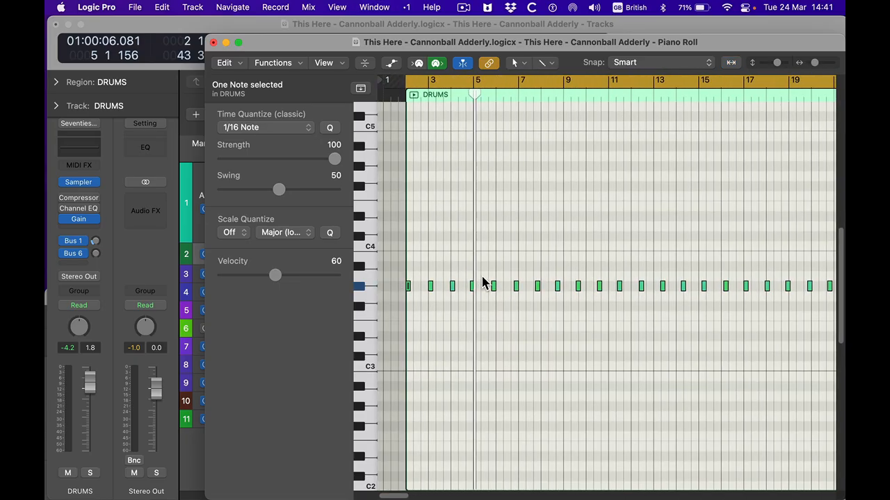
{"action": "left_click_drag", "start_coordinate": [495, 292], "coordinate": [501, 301]}
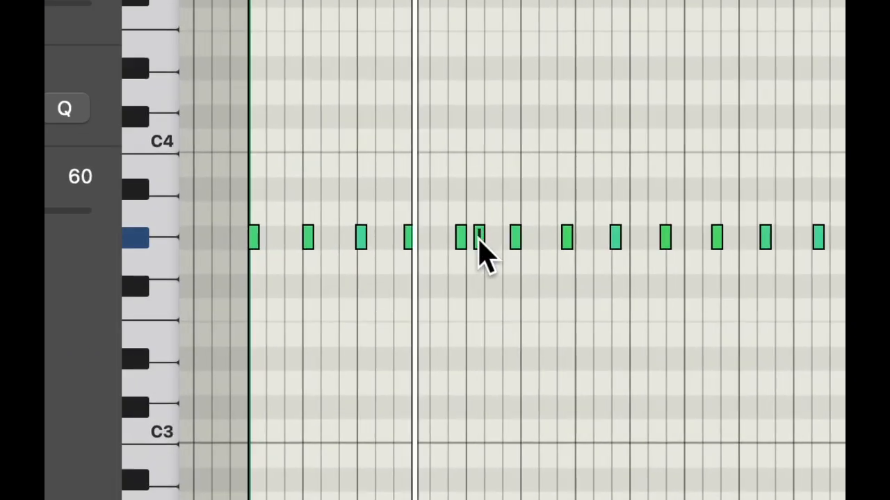
{"action": "left_click_drag", "start_coordinate": [479, 239], "coordinate": [467, 240]}
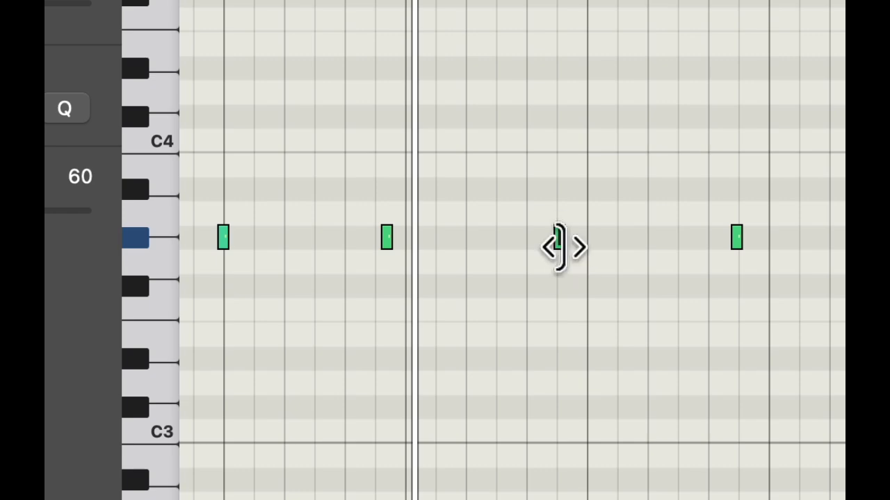
{"action": "left_click_drag", "start_coordinate": [705, 237], "coordinate": [713, 237]}
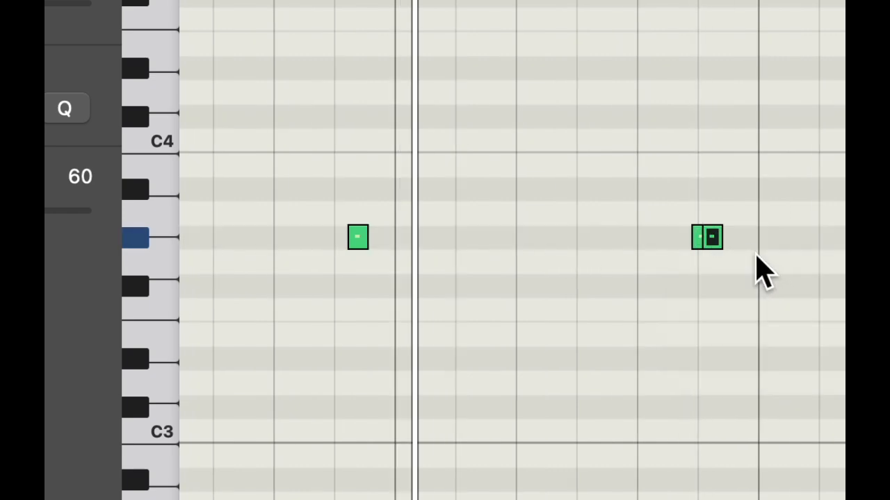
{"action": "left_click", "coordinate": [446, 46]}
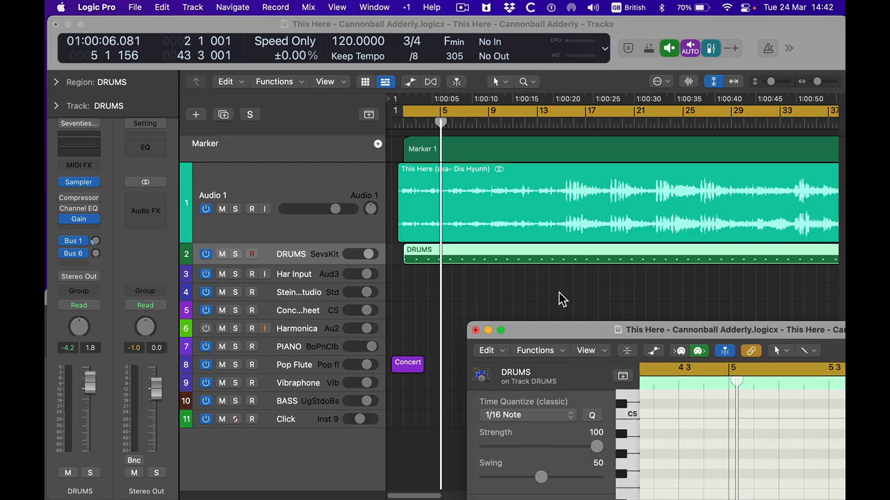
Return to the Tracks window, show the Beat Mapping global track and make it taller.
{"action": "left_click", "coordinate": [553, 297]}
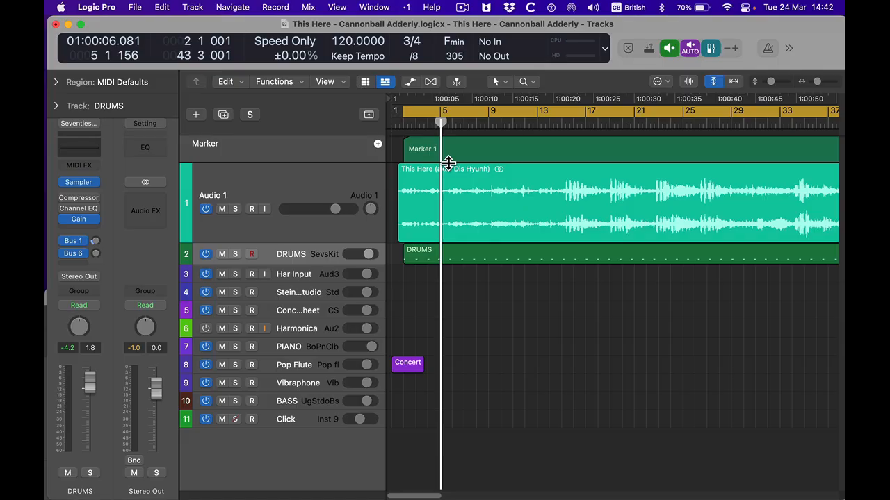
{"action": "key", "text": "shift+super+b"}
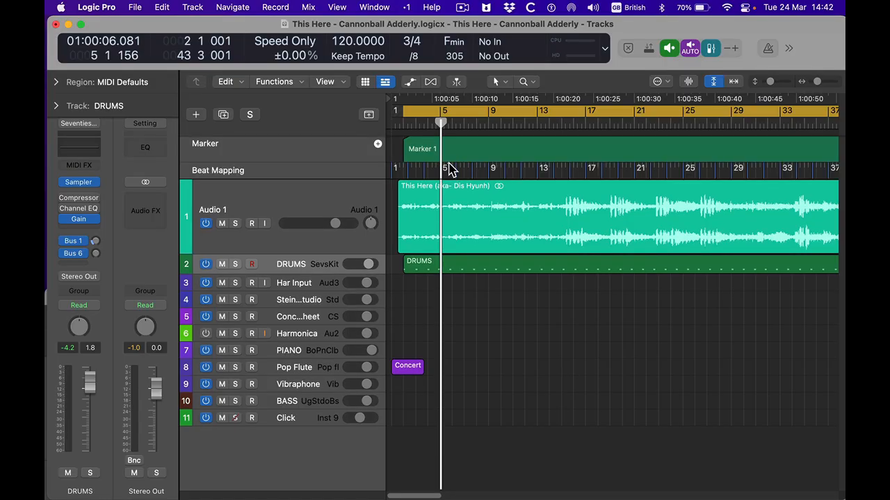
{"action": "left_click_drag", "start_coordinate": [378, 176], "coordinate": [378, 210]}
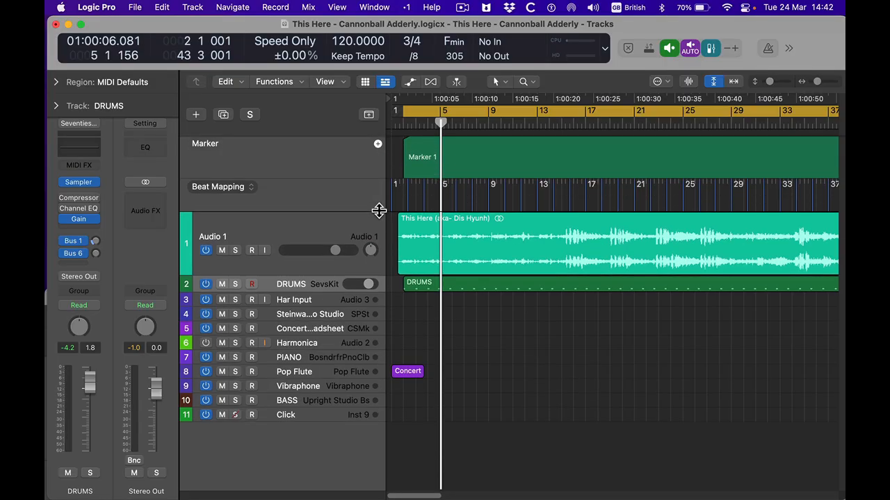
Set the project's beats from the DRUMS region using a note value of 1 Bar.
{"action": "left_click", "coordinate": [250, 188]}
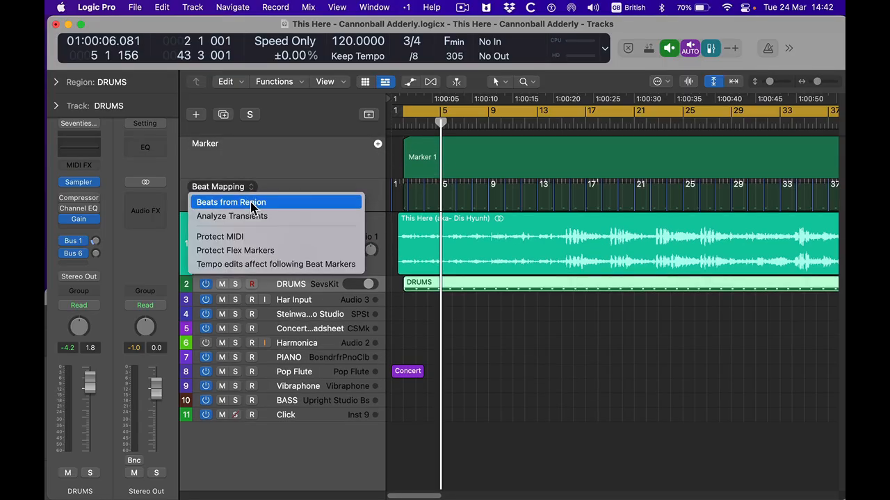
{"action": "left_click", "coordinate": [252, 202]}
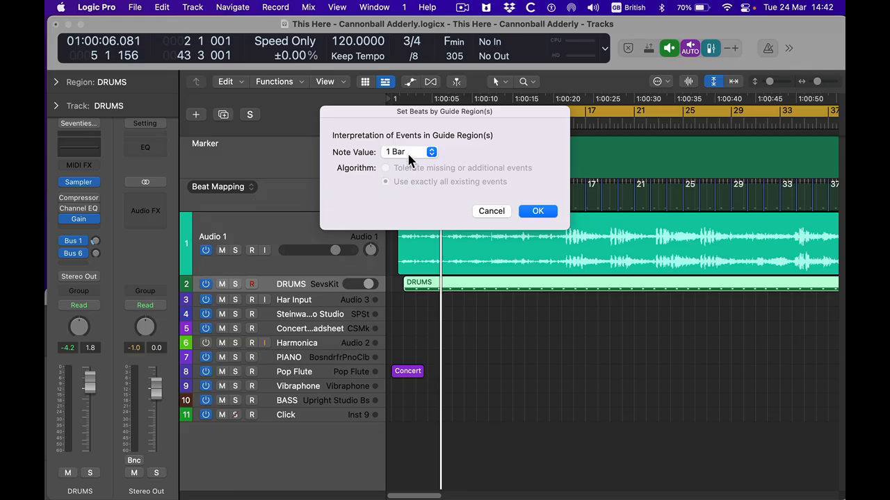
{"action": "left_click", "coordinate": [431, 152]}
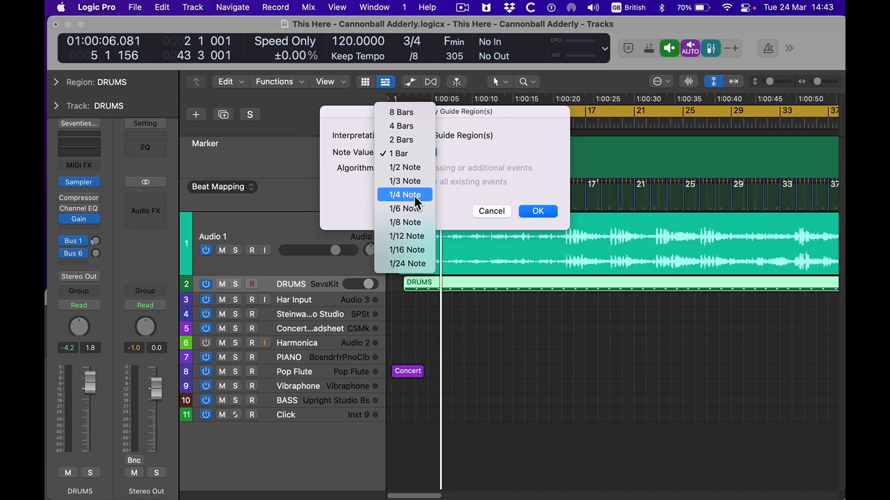
{"action": "left_click", "coordinate": [413, 154]}
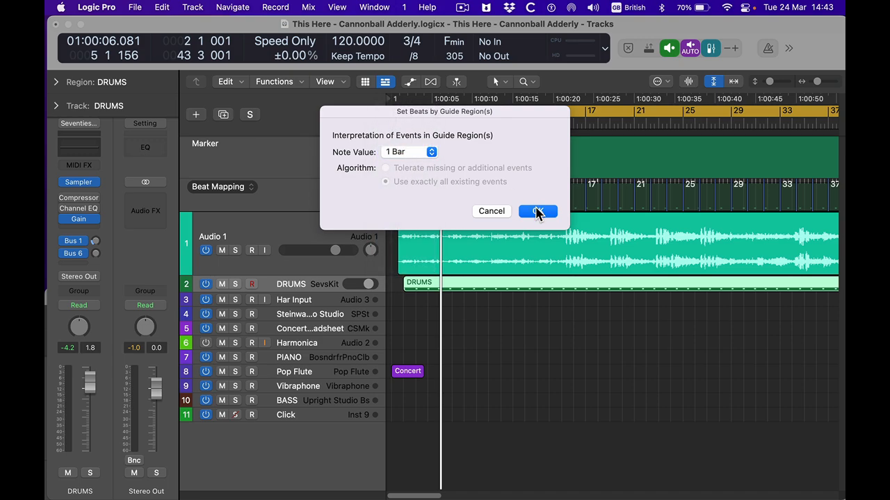
{"action": "left_click", "coordinate": [537, 213]}
{"action": "left_click", "coordinate": [477, 225]}
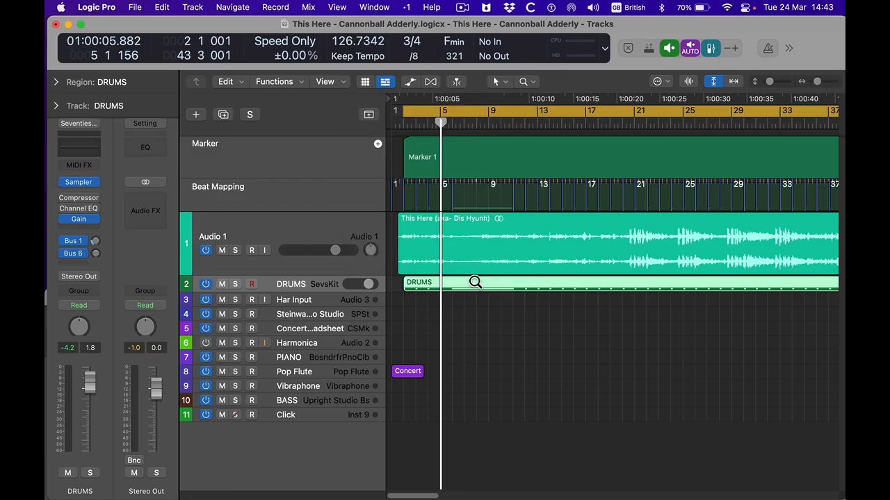
Examine the beat-mapped DRUMS region in the Piano Roll and as notation around bars 6 to 10.
{"action": "key", "text": "super+4"}
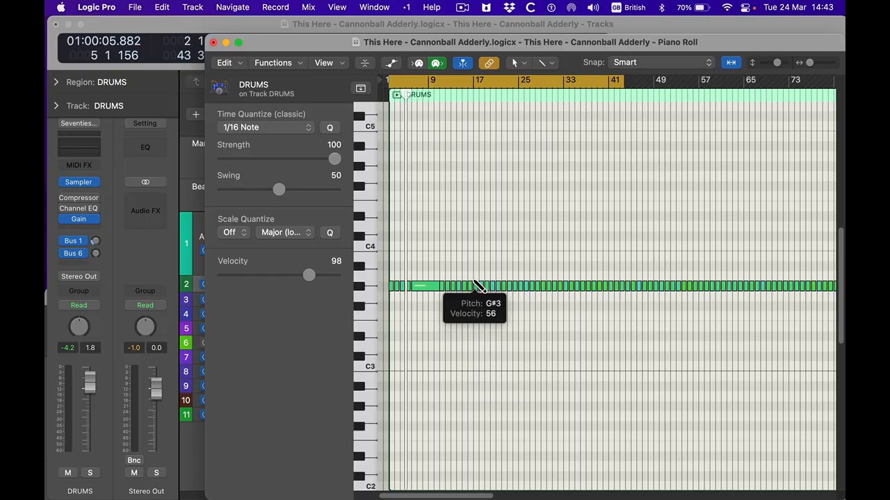
{"action": "key", "text": "super+5"}
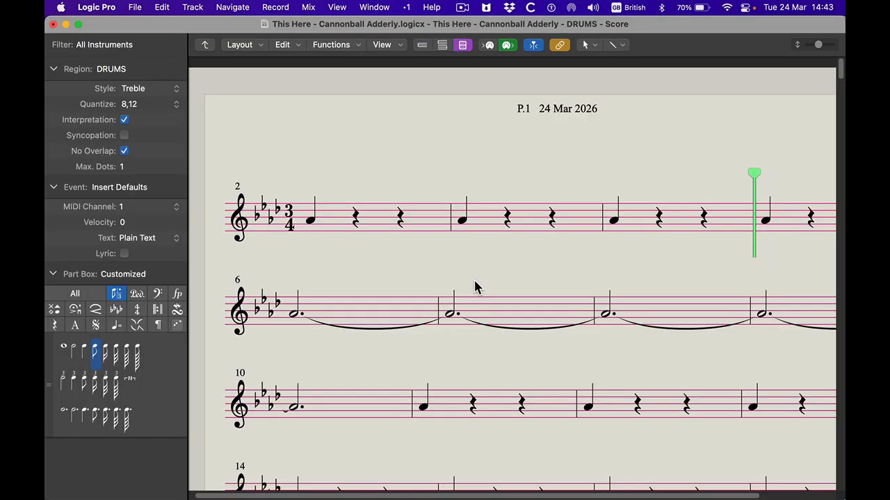
{"action": "scroll", "coordinate": [474, 287], "scroll_direction": "down", "scroll_amount": 3}
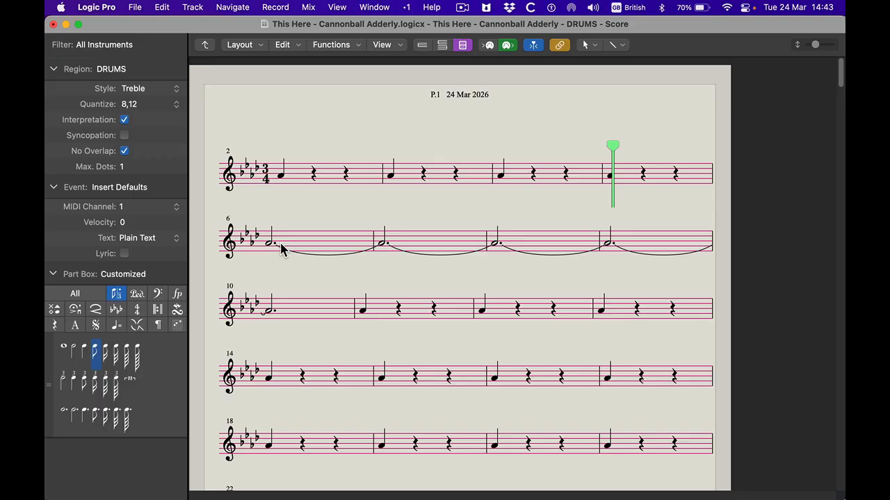
{"action": "key", "text": "super+w"}
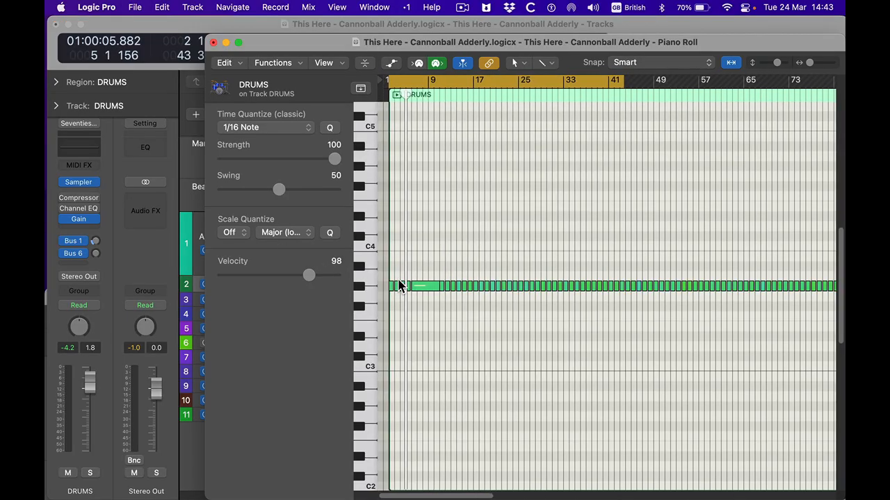
Turn off the cycle range and undo the beat mapping from the DRUMS region.
{"action": "key", "text": "c"}
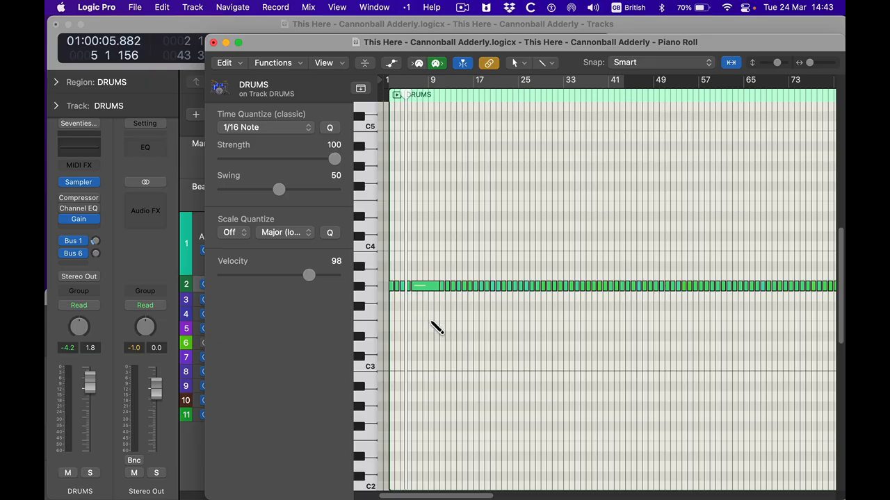
{"action": "key", "text": "super+z"}
Assign the Zoom Tool as the secondary tool of the Piano Roll.
{"action": "key", "text": "super+Right"}
{"action": "key", "text": "super+Right"}
{"action": "key", "text": "super+Right"}
{"action": "key", "text": "super+Right"}
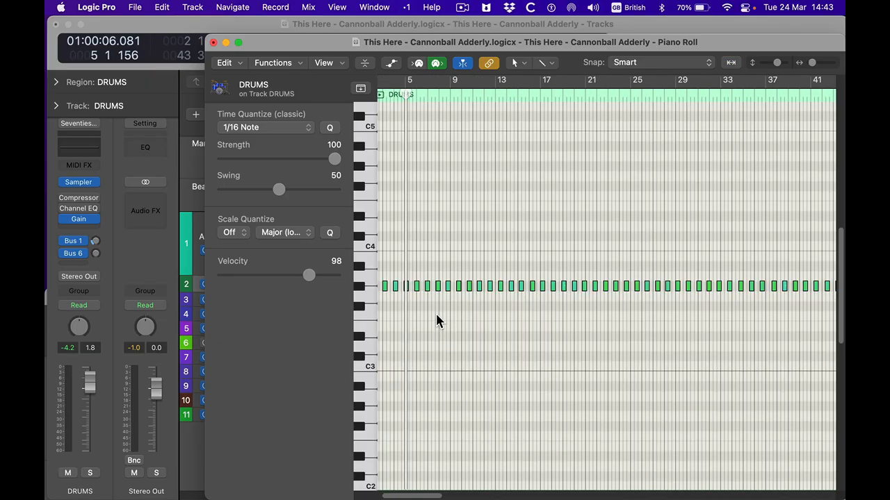
{"action": "scroll", "coordinate": [436, 315], "scroll_direction": "left", "scroll_amount": 2}
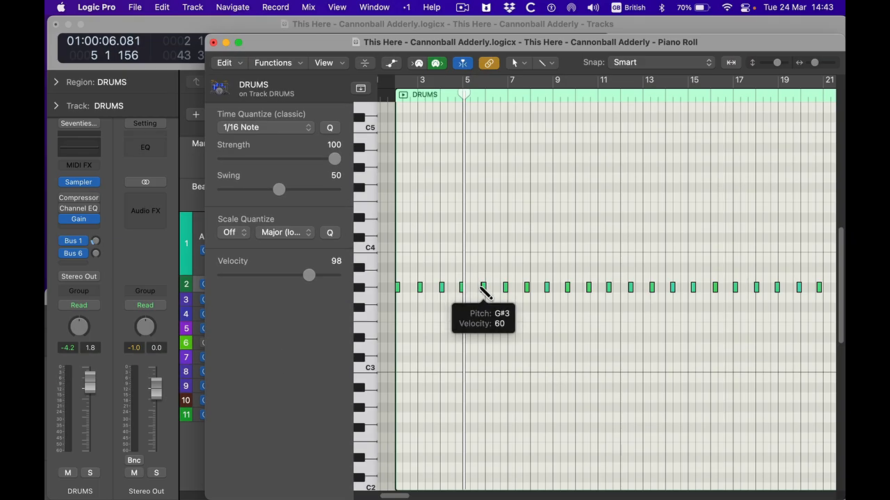
{"action": "left_click", "coordinate": [545, 63]}
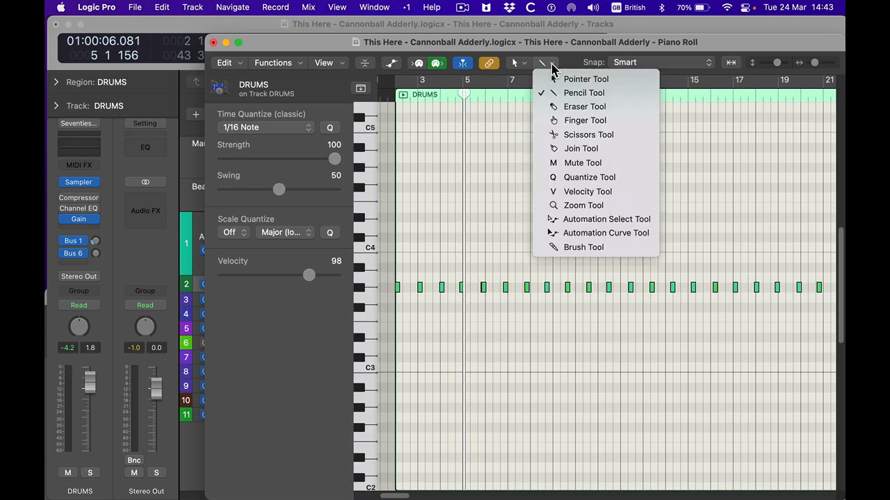
{"action": "left_click", "coordinate": [588, 206]}
Delete the duplicate G#3 note overlapping the hit just before bar 6 and play the passage to check it.
{"action": "left_click_drag", "start_coordinate": [452, 265], "coordinate": [494, 316]}
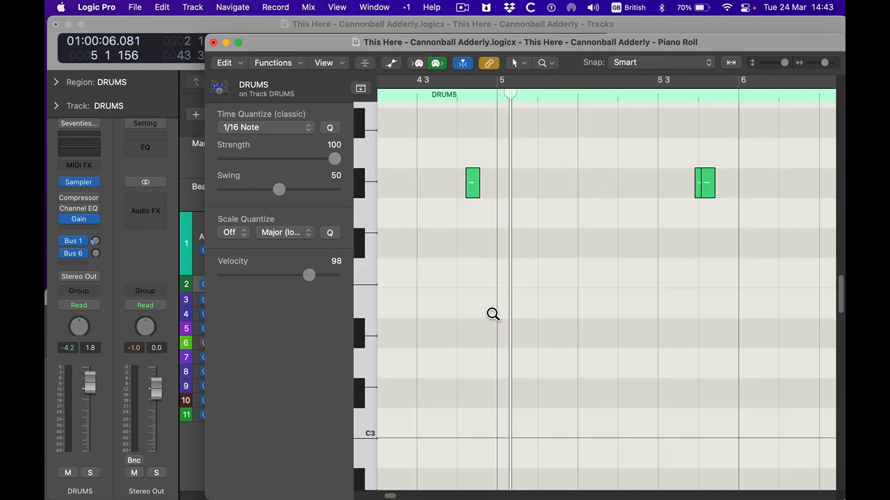
{"action": "left_click", "coordinate": [705, 187]}
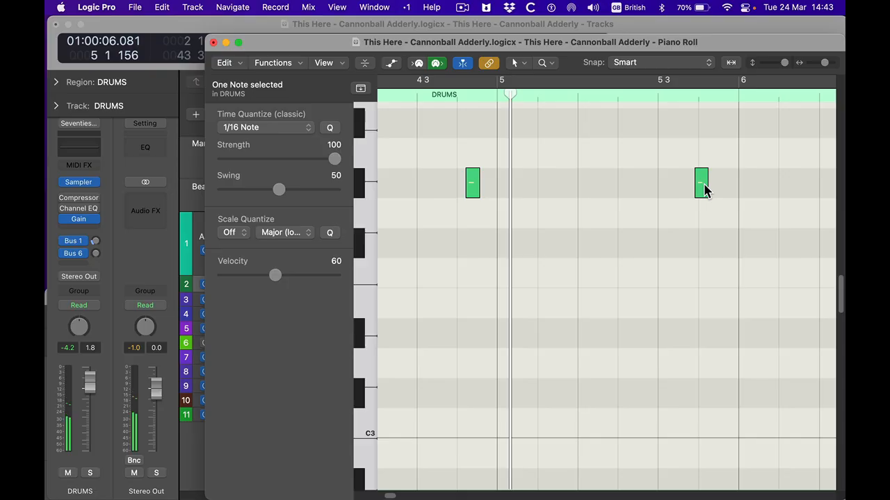
{"action": "left_click", "coordinate": [473, 192]}
{"action": "key", "text": "space"}
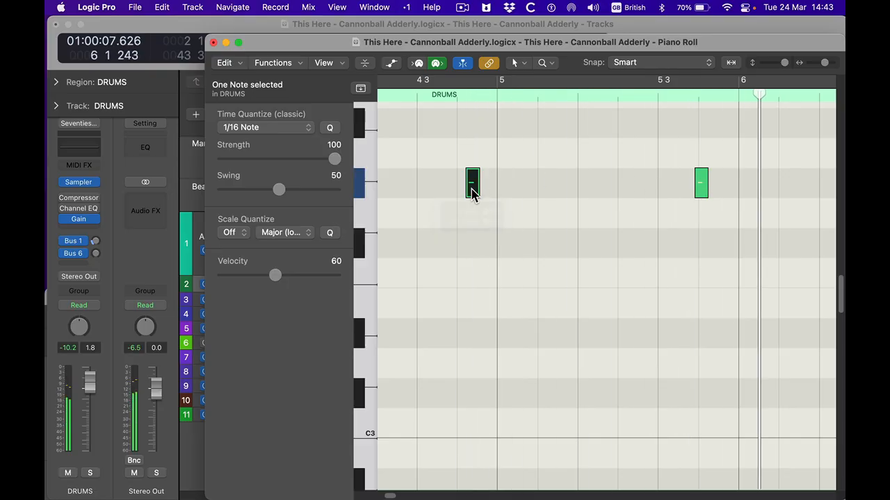
{"action": "left_click", "coordinate": [550, 251], "text": "ctrl+alt"}
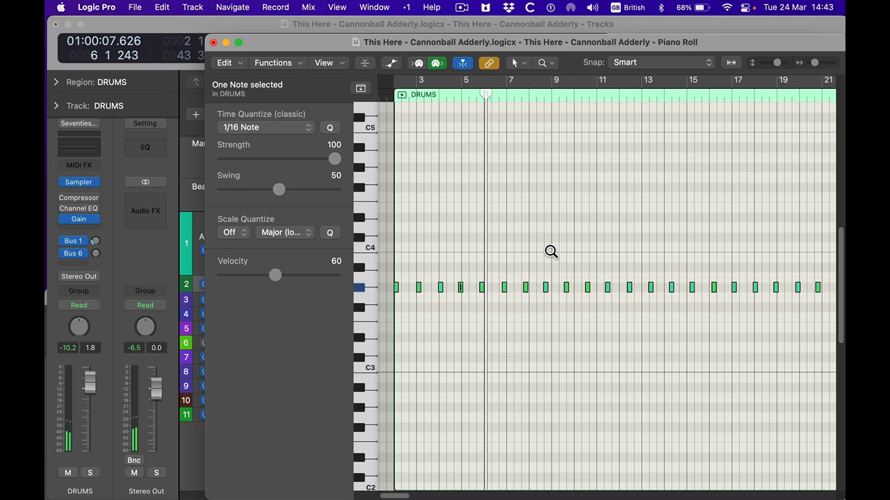
{"action": "scroll", "coordinate": [580, 228], "scroll_direction": "left", "scroll_amount": 2}
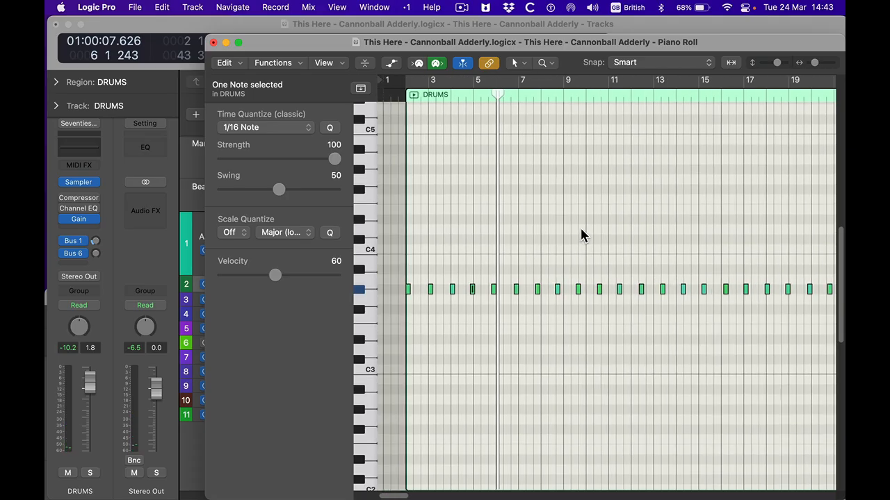
Rewind the playhead to the start of bar 2.
{"action": "key", "text": "super+Left"}
{"action": "key", "text": "super+Left"}
{"action": "key", "text": "super+Left"}
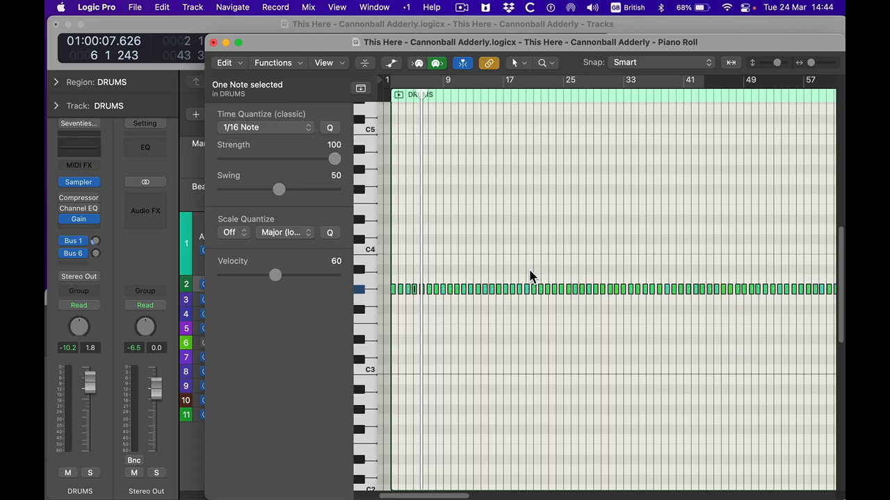
{"action": "key", "text": "comma"}
{"action": "key", "text": "comma"}
{"action": "key", "text": "comma"}
{"action": "key", "text": "comma"}
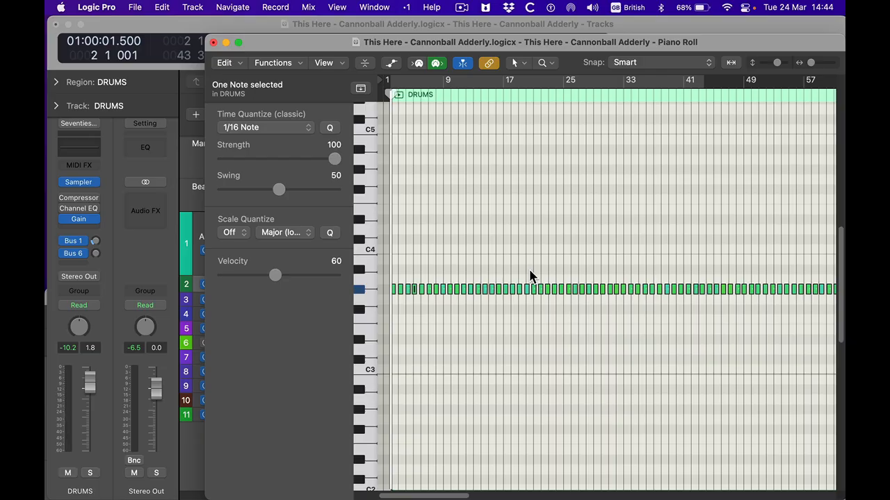
Widen the Piano Roll window, check the DRUMS notes along the whole region for further duplicates, and close it.
{"action": "left_click_drag", "start_coordinate": [520, 42], "coordinate": [355, 30]}
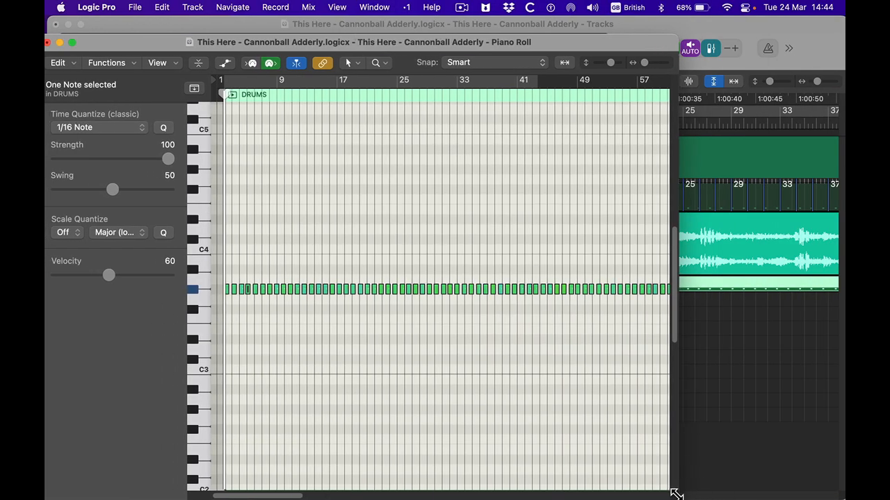
{"action": "left_click_drag", "start_coordinate": [716, 493], "coordinate": [809, 493]}
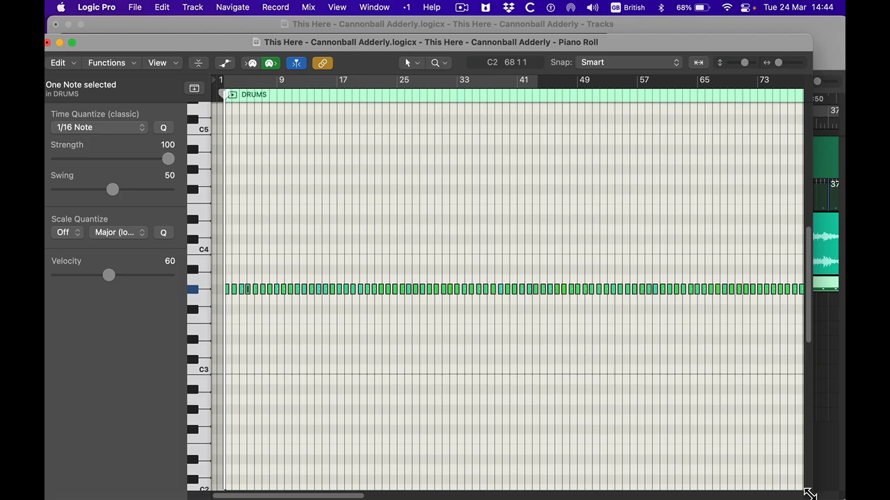
{"action": "scroll", "coordinate": [809, 494], "scroll_direction": "right", "scroll_amount": 10}
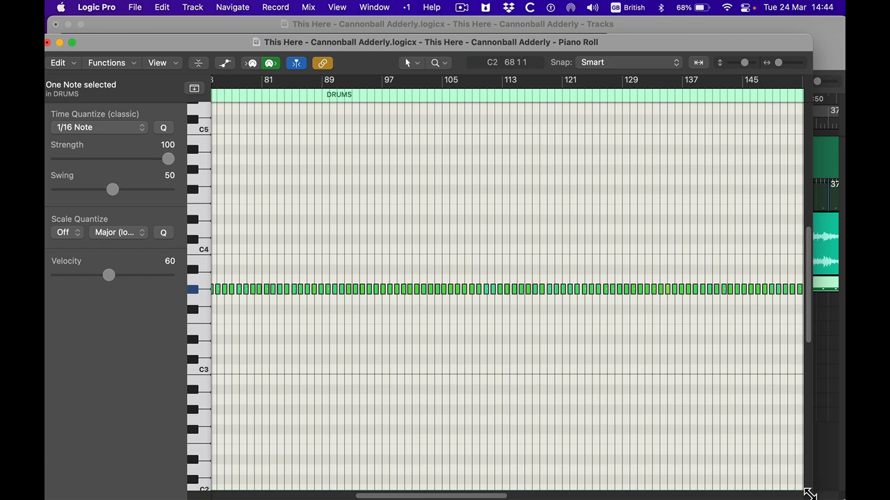
{"action": "scroll", "coordinate": [809, 494], "scroll_direction": "right", "scroll_amount": 10}
{"action": "scroll", "coordinate": [809, 493], "scroll_direction": "left", "scroll_amount": 20}
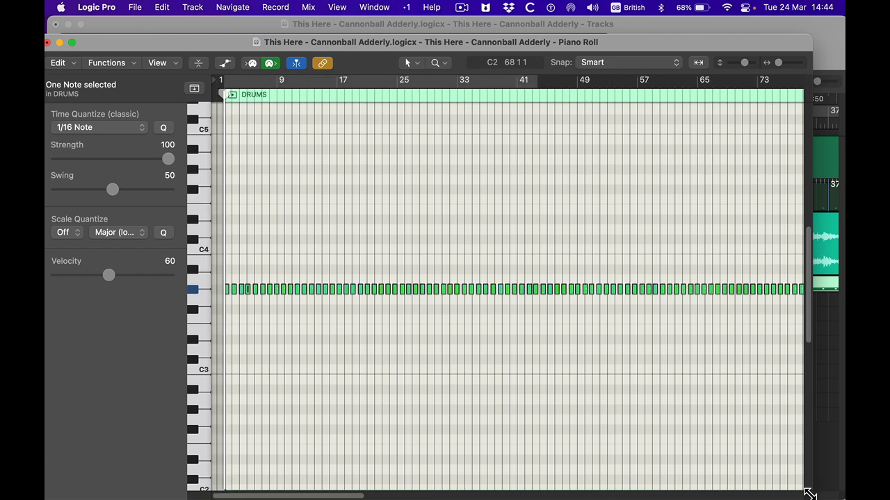
{"action": "key", "text": "super+w"}
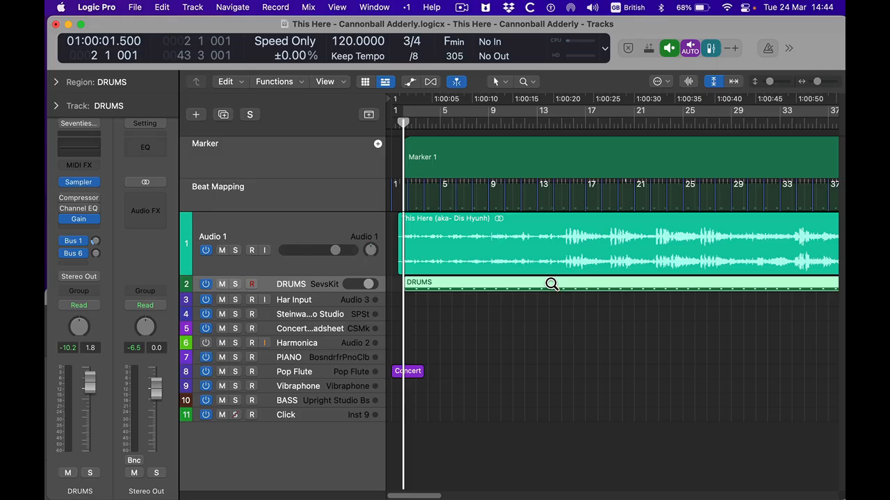
Open the DRUMS region in the Score Editor, examine where its hits fall against the barlines, and close the score.
{"action": "key", "text": "super+5"}
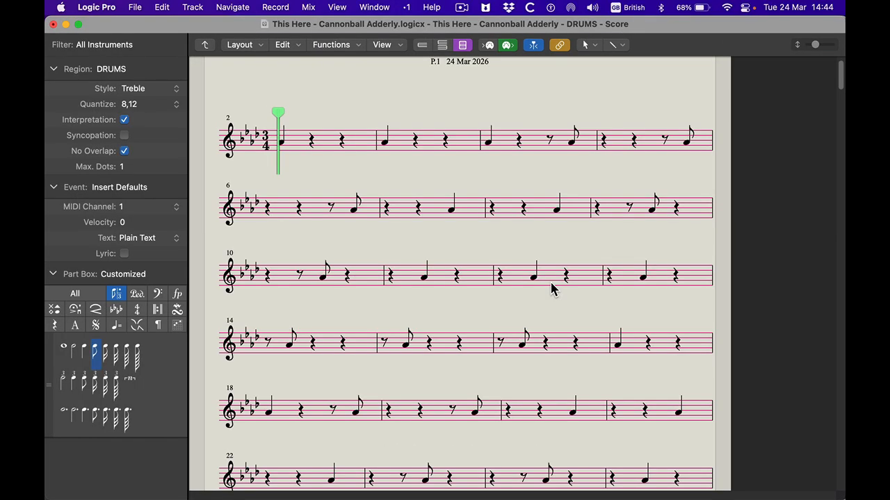
{"action": "scroll", "coordinate": [550, 289], "scroll_direction": "down", "scroll_amount": 15}
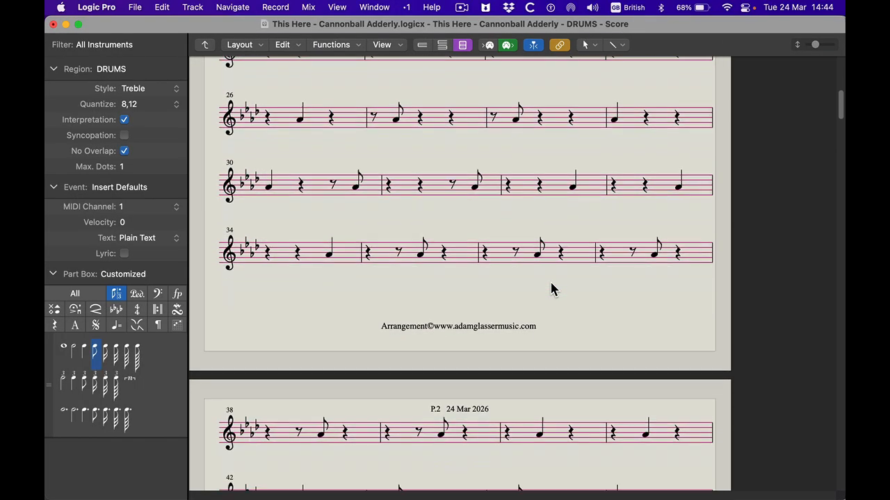
{"action": "scroll", "coordinate": [550, 289], "scroll_direction": "down", "scroll_amount": 10}
{"action": "scroll", "coordinate": [551, 289], "scroll_direction": "up", "scroll_amount": 5}
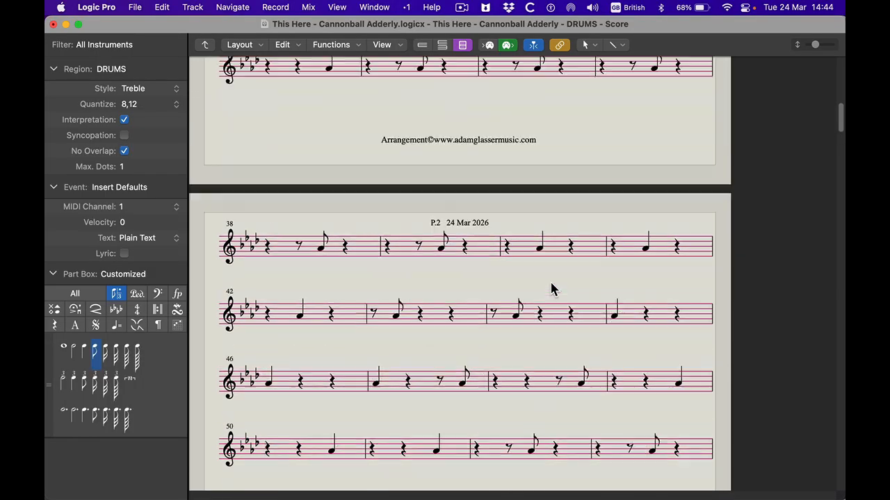
{"action": "scroll", "coordinate": [554, 289], "scroll_direction": "up", "scroll_amount": 15}
{"action": "key", "text": "super+w"}
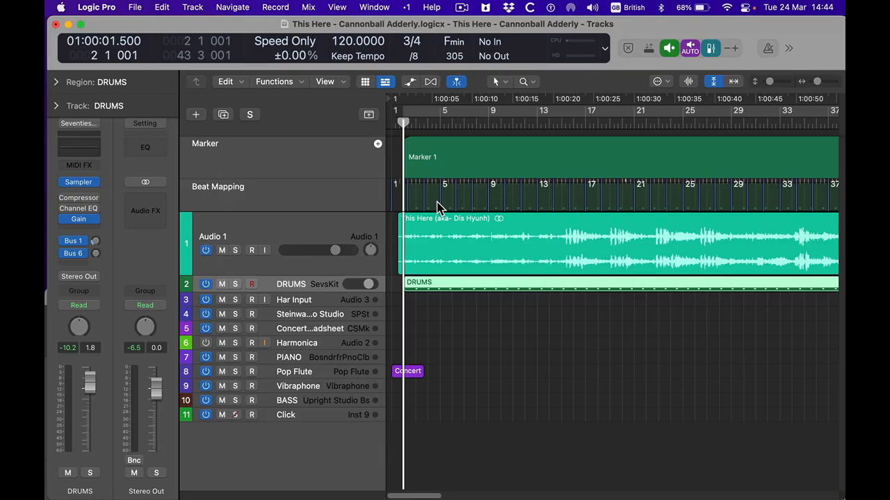
Beat-map the project from the DRUMS region with Beats from Region.
{"action": "left_click", "coordinate": [248, 188]}
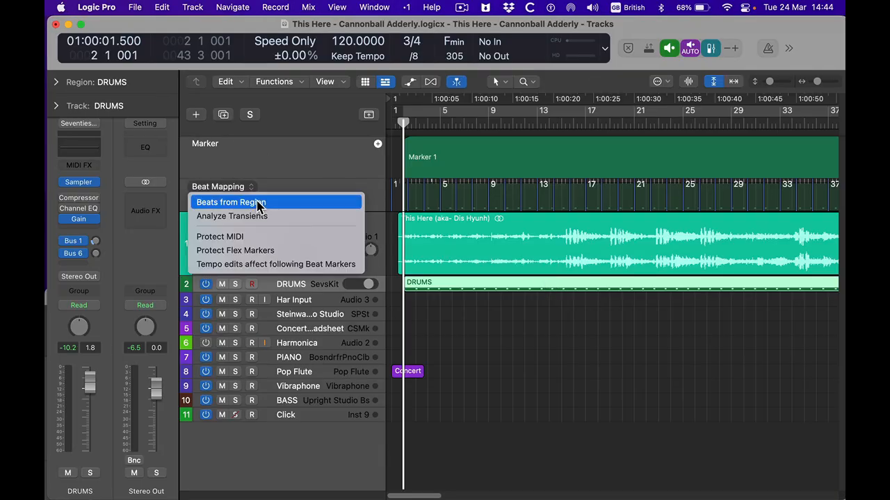
{"action": "left_click", "coordinate": [258, 202]}
{"action": "left_click", "coordinate": [538, 211]}
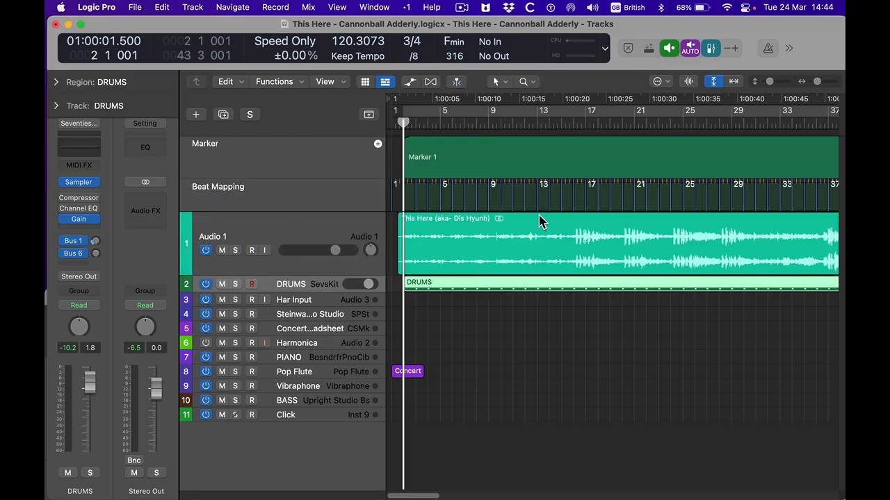
Check the DRUMS region's notation across its pages to see how the hits align with the downbeats.
{"action": "double_click", "coordinate": [502, 285]}
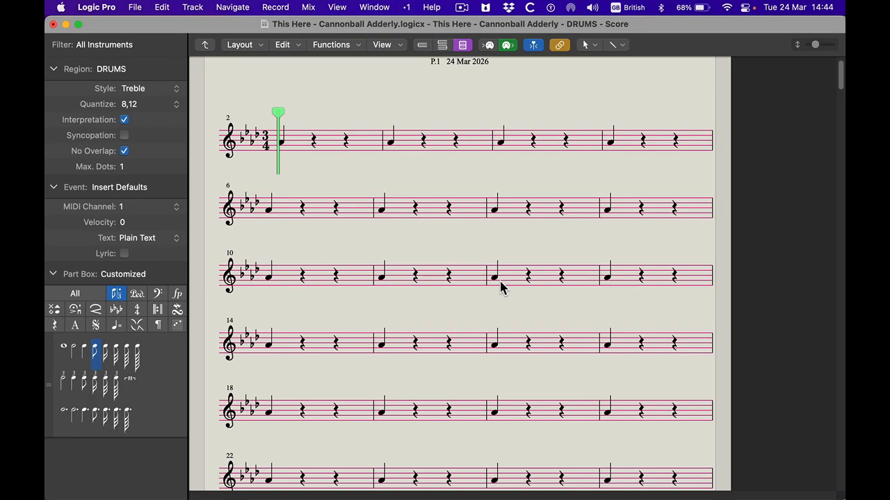
{"action": "scroll", "coordinate": [502, 287], "scroll_direction": "down", "scroll_amount": 2}
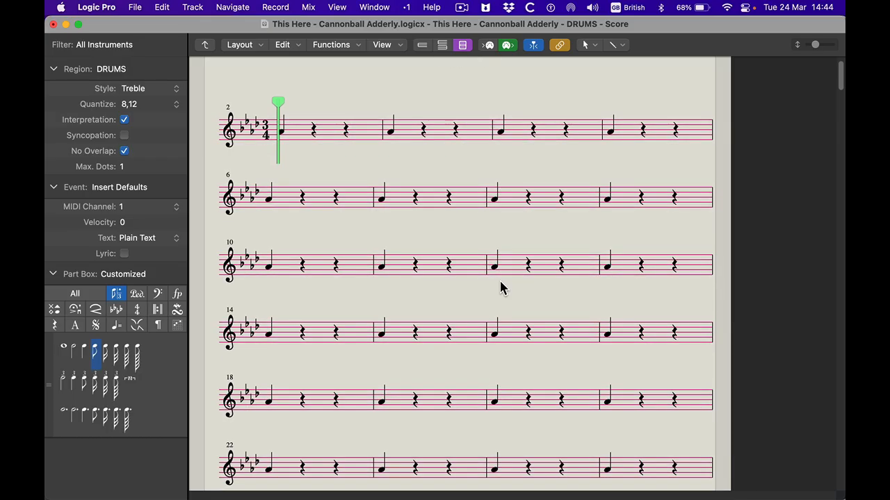
{"action": "scroll", "coordinate": [502, 287], "scroll_direction": "down", "scroll_amount": 20}
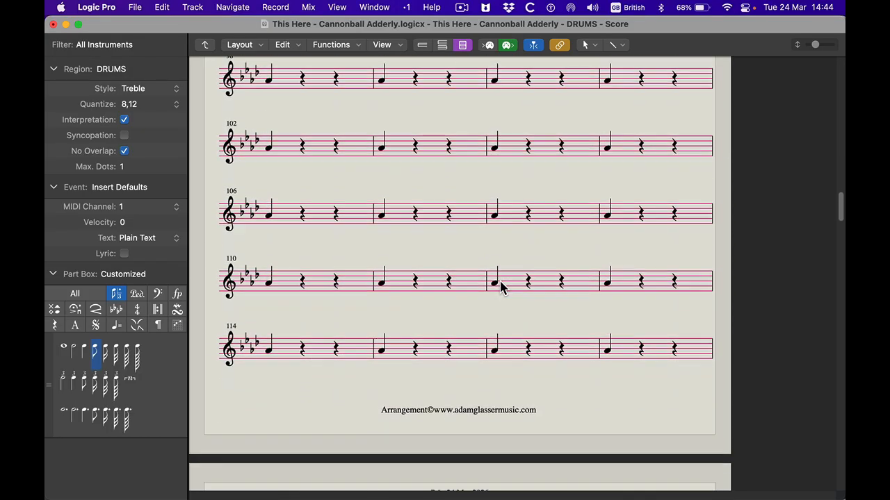
{"action": "scroll", "coordinate": [501, 288], "scroll_direction": "down", "scroll_amount": 10}
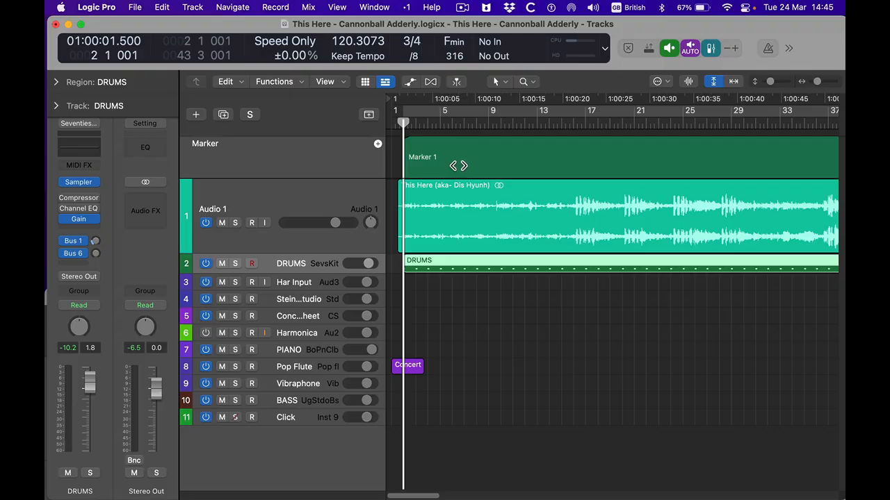
Rename the marker starting at bar 2 as Intro.
{"action": "left_click", "coordinate": [456, 163]}
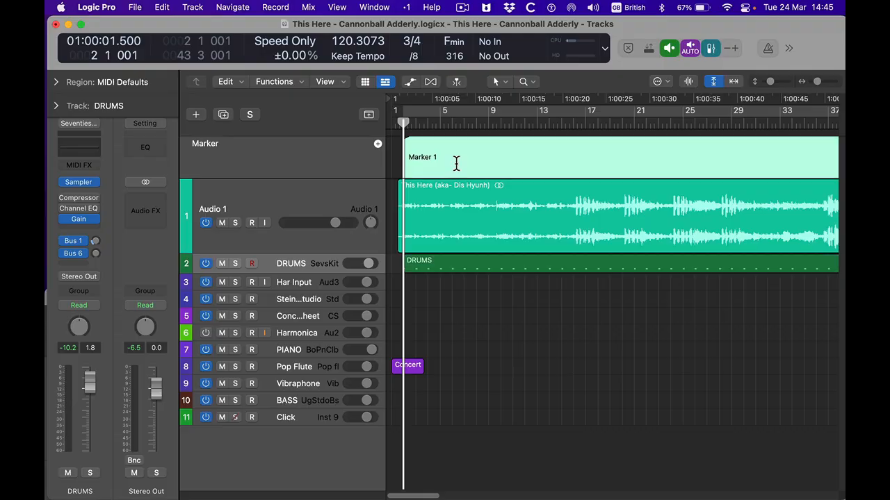
{"action": "double_click", "coordinate": [456, 163]}
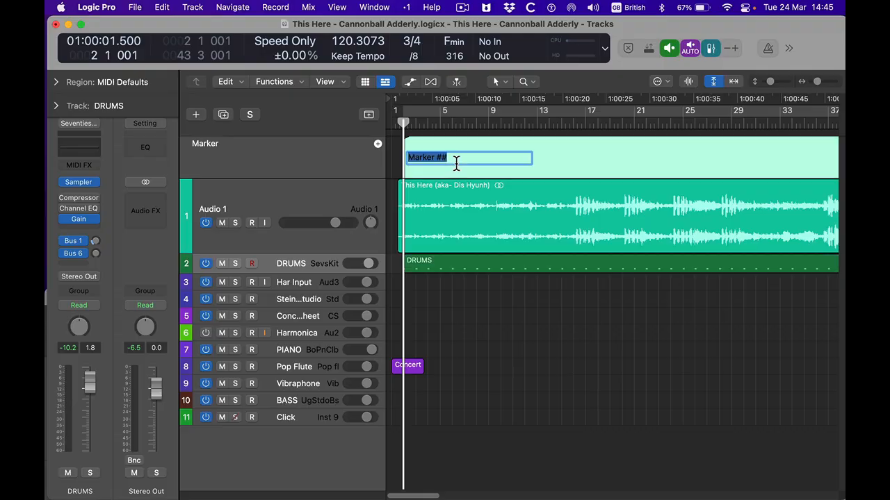
{"action": "type", "text": "IN"}
{"action": "key", "text": "Return"}
Play through the intro, place the playhead at bar 18, and create a marker named Chorus 1 there.
{"action": "key", "text": "space"}
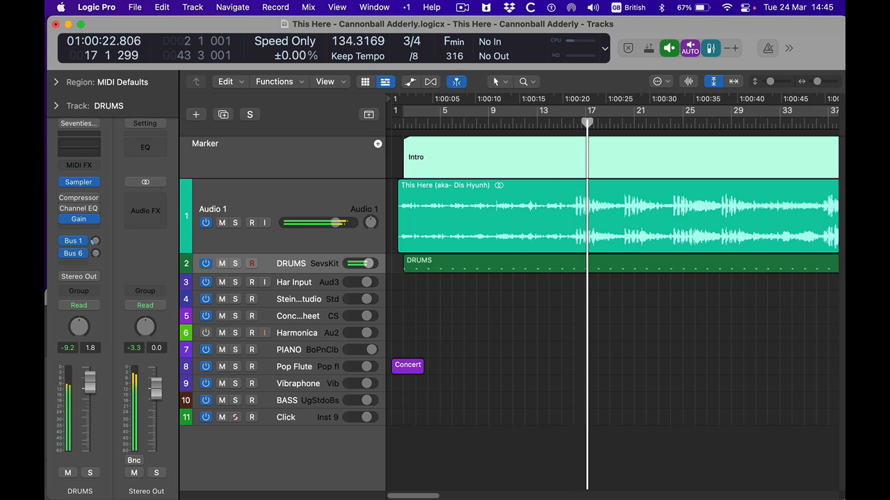
{"action": "key", "text": "comma"}
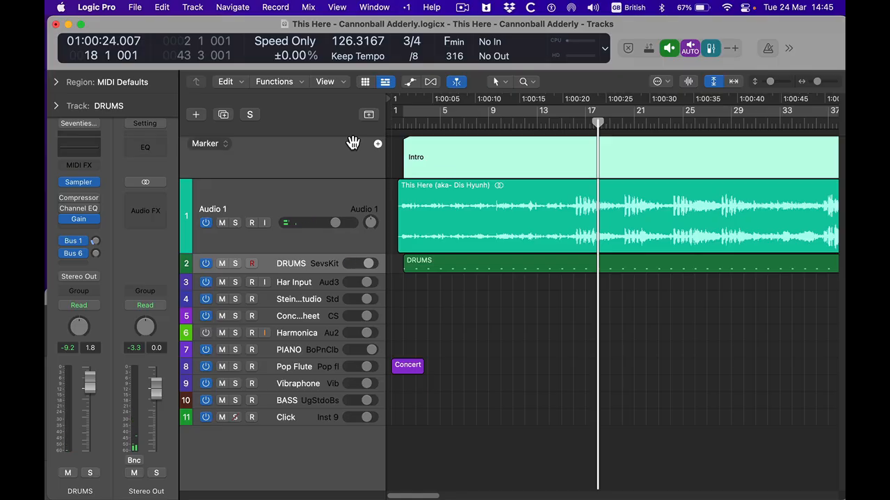
{"action": "left_click", "coordinate": [377, 143]}
{"action": "key", "text": "shift+apostrophe"}
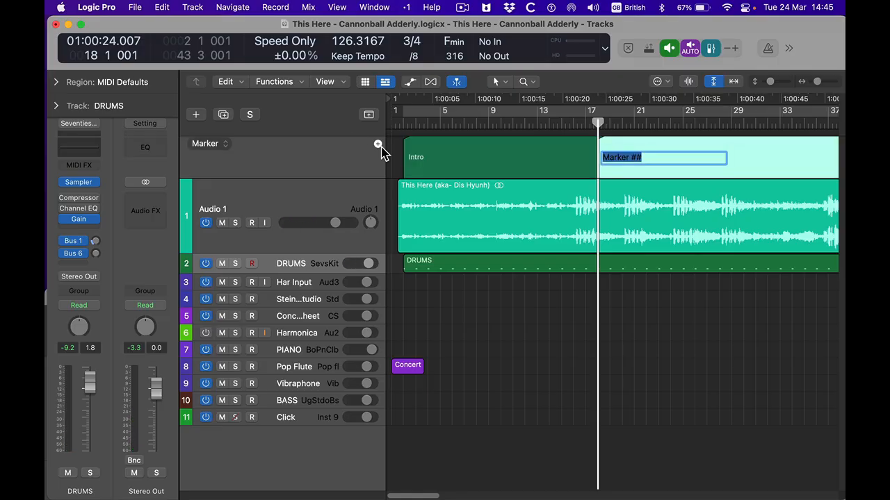
{"action": "type", "text": "Chorus 1"}
{"action": "key", "text": "Return"}
Colour the Chorus 1 marker violet.
{"action": "key", "text": "alt+c"}
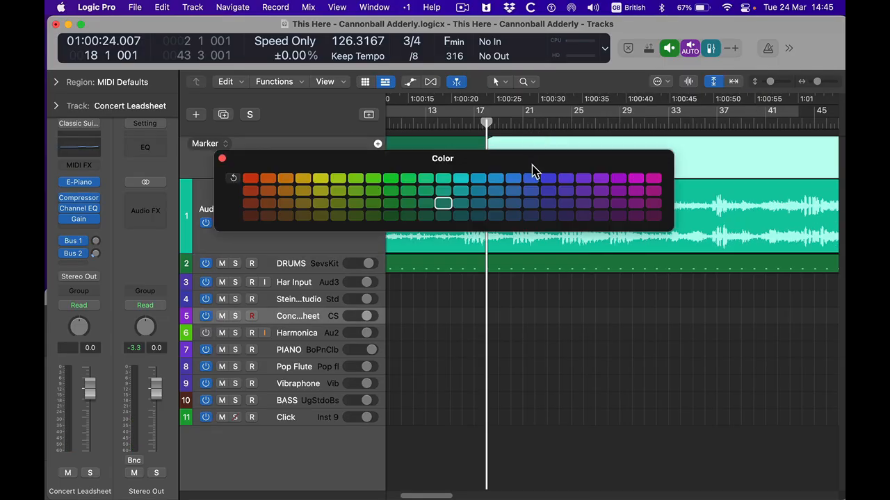
{"action": "left_click", "coordinate": [566, 180]}
{"action": "key", "text": "alt+c"}
Return to bar 2, cycle bars 2 to 6, play a bass line on the Concert Leadsheet track and capture it as a recording.
{"action": "key", "text": "comma"}
{"action": "key", "text": "comma"}
{"action": "key", "text": "comma"}
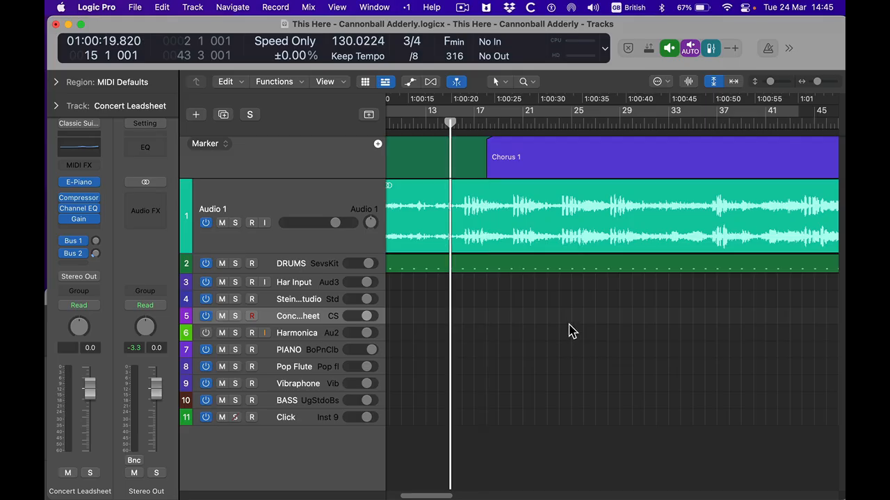
{"action": "key", "text": "Return"}
{"action": "key", "text": "period"}
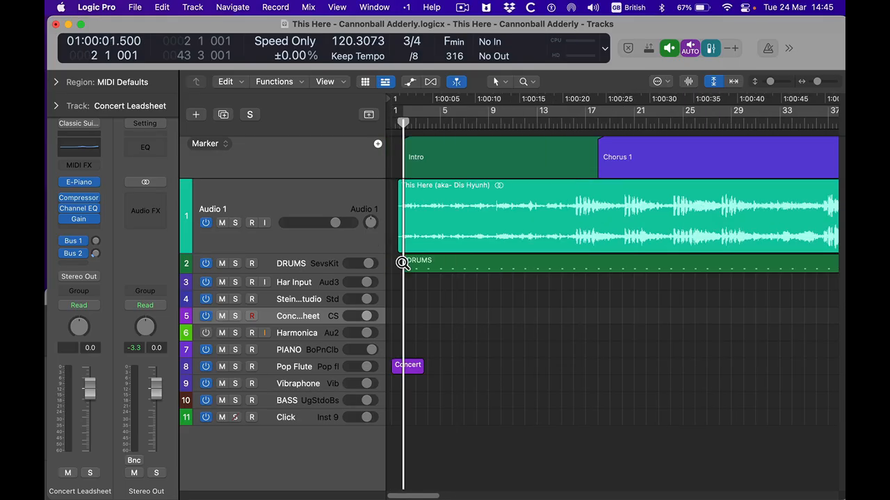
{"action": "key", "text": "c"}
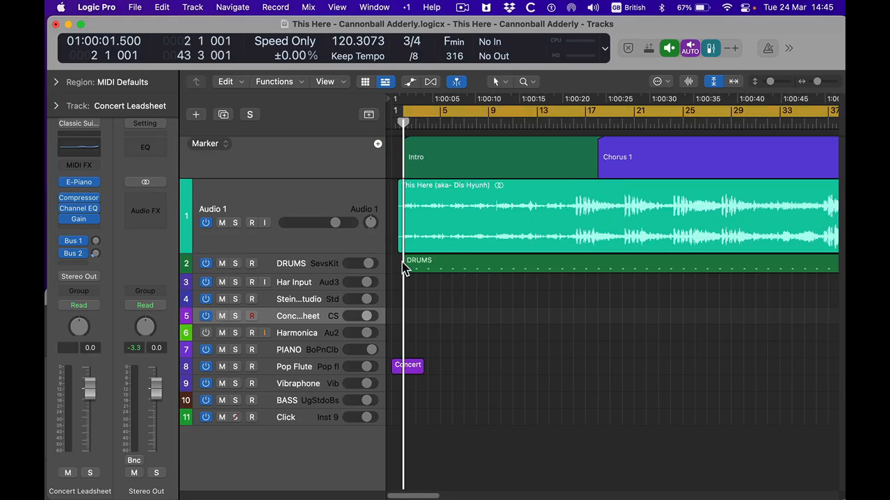
{"action": "key", "text": "space"}
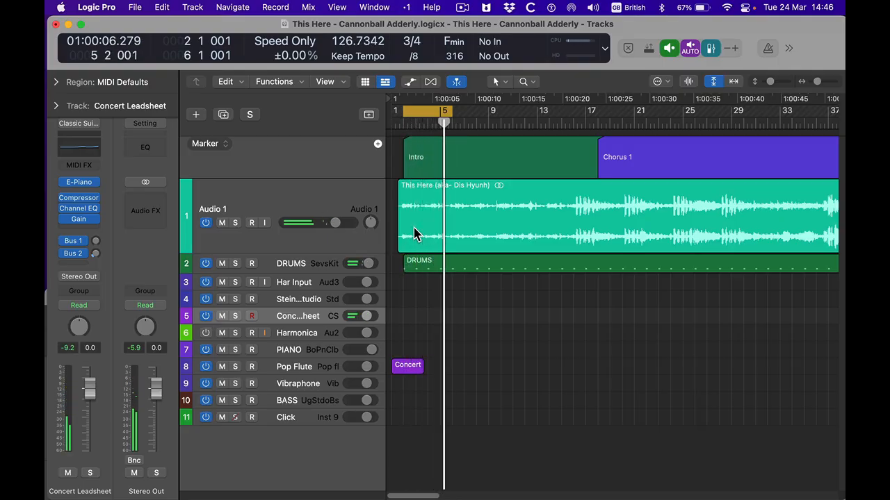
{"action": "key", "text": "shift+r"}
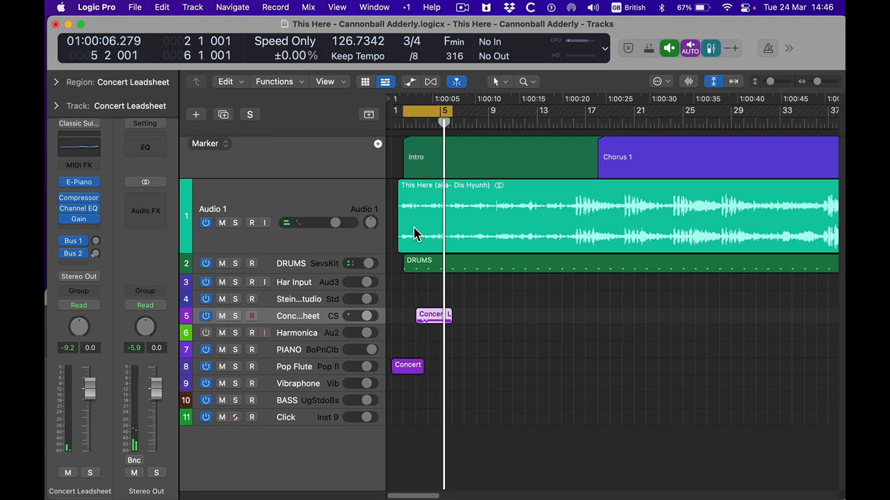
Open the captured Concert Leadsheet region in the Score Editor and move all its notes to the bass staff.
{"action": "double_click", "coordinate": [421, 317]}
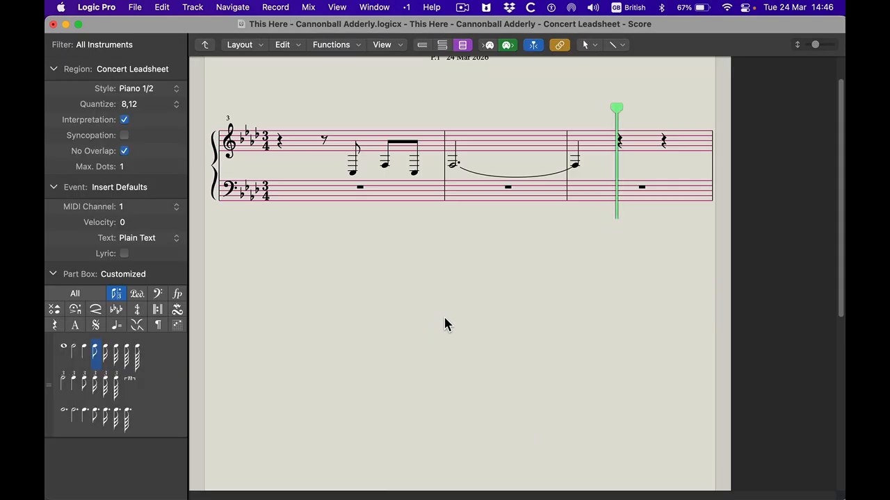
{"action": "left_click_drag", "start_coordinate": [412, 194], "coordinate": [526, 205]}
{"action": "key", "text": "alt+shift+Down"}
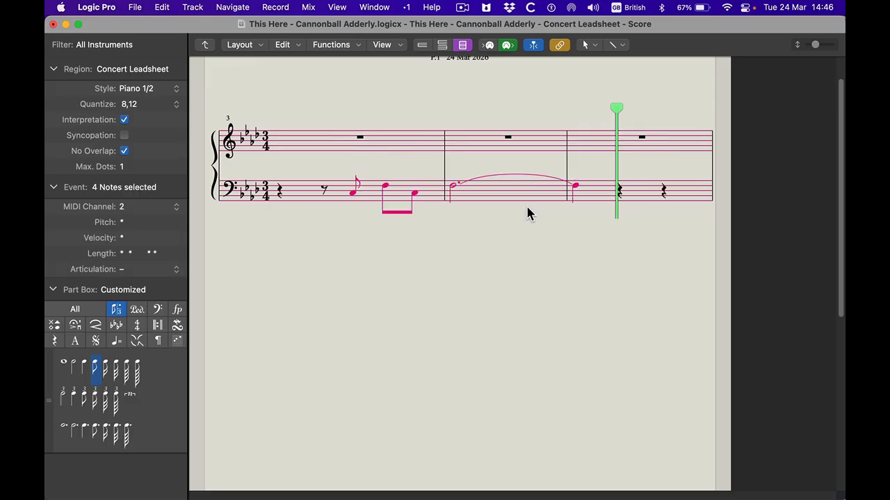
Set the region's staff style to Bass, play the passage, and close the score.
{"action": "left_click", "coordinate": [173, 89]}
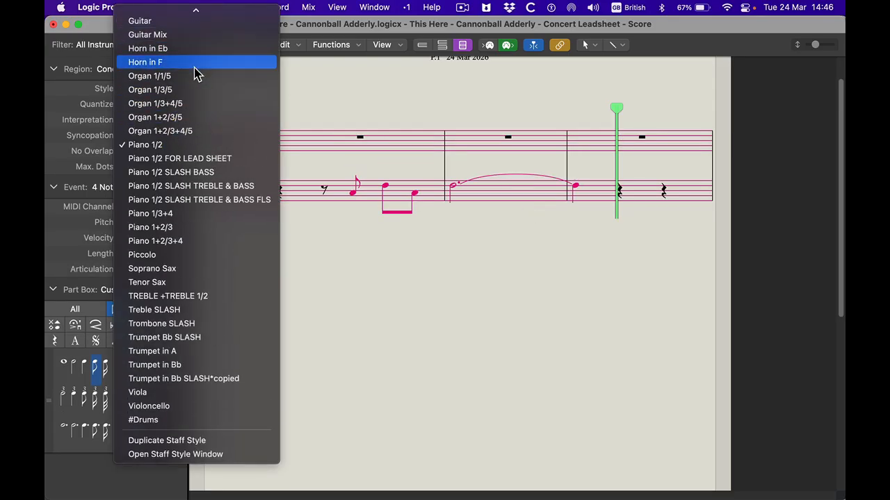
{"action": "mouse_move", "coordinate": [189, 6]}
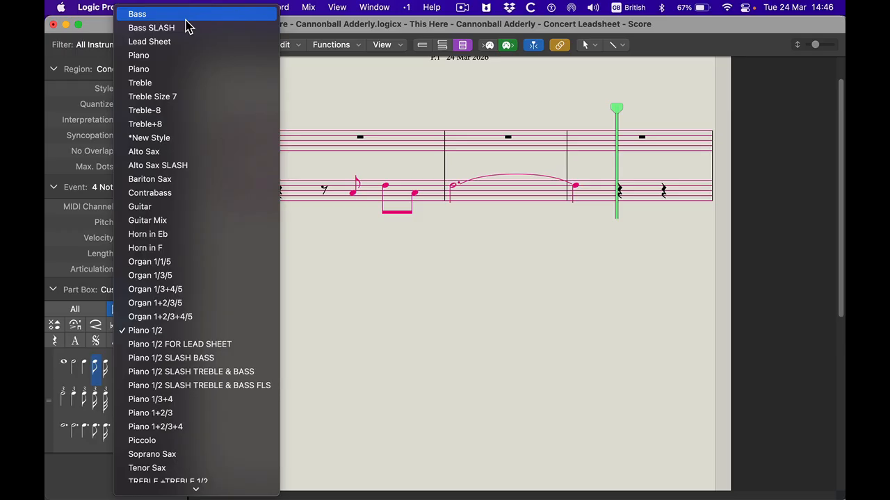
{"action": "left_click", "coordinate": [186, 20]}
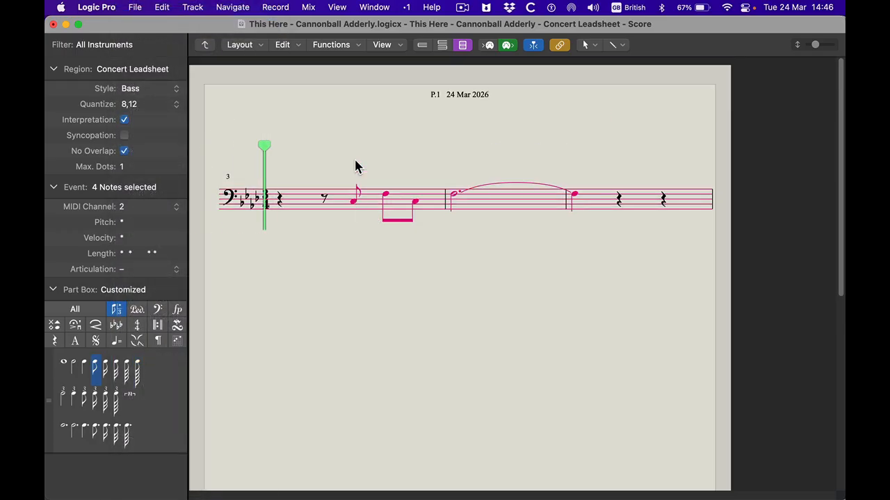
{"action": "key", "text": "space"}
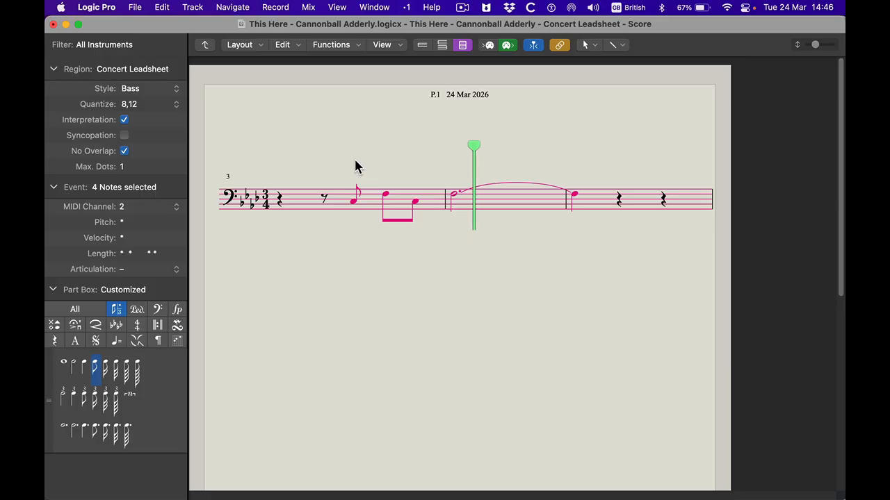
{"action": "key", "text": "super+w"}
Rename the Concert Leadsheet track as BASS.
{"action": "double_click", "coordinate": [296, 318]}
{"action": "type", "text": "BAS"}
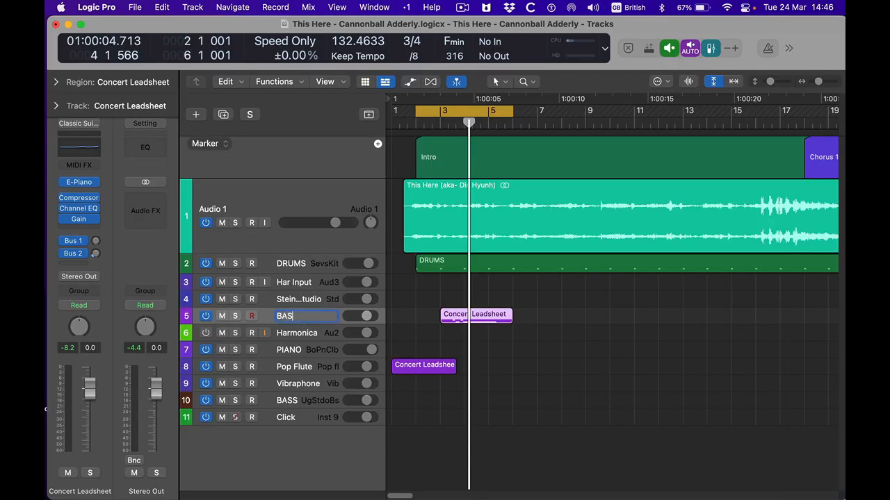
{"action": "type", "text": "S"}
{"action": "key", "text": "Return"}
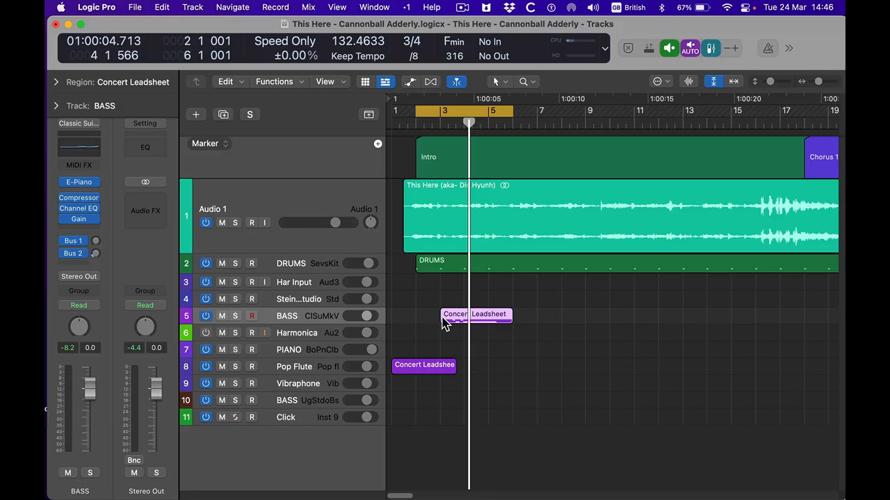
Extend the start of the captured region on the BASS track back to about bar 2.
{"action": "left_click_drag", "start_coordinate": [444, 333], "coordinate": [437, 338]}
{"action": "scroll", "coordinate": [426, 341], "scroll_direction": "left", "scroll_amount": 4}
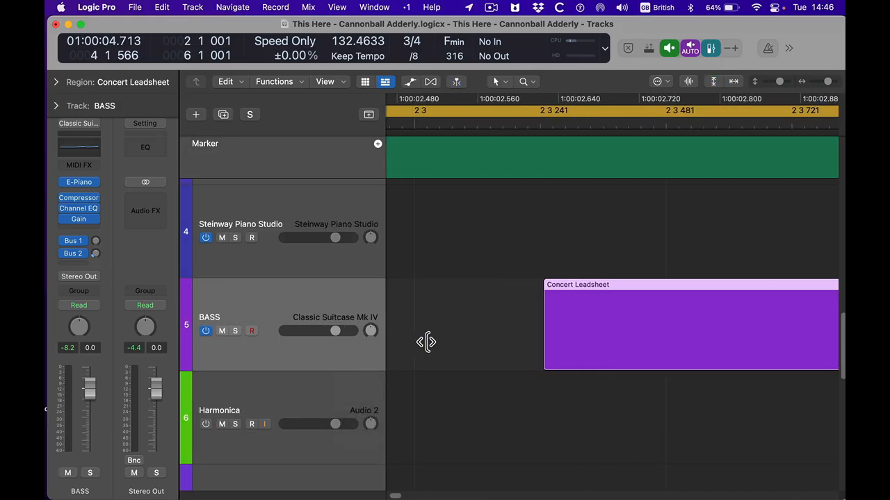
{"action": "scroll", "coordinate": [427, 341], "scroll_direction": "left", "scroll_amount": 2}
{"action": "key", "text": "z"}
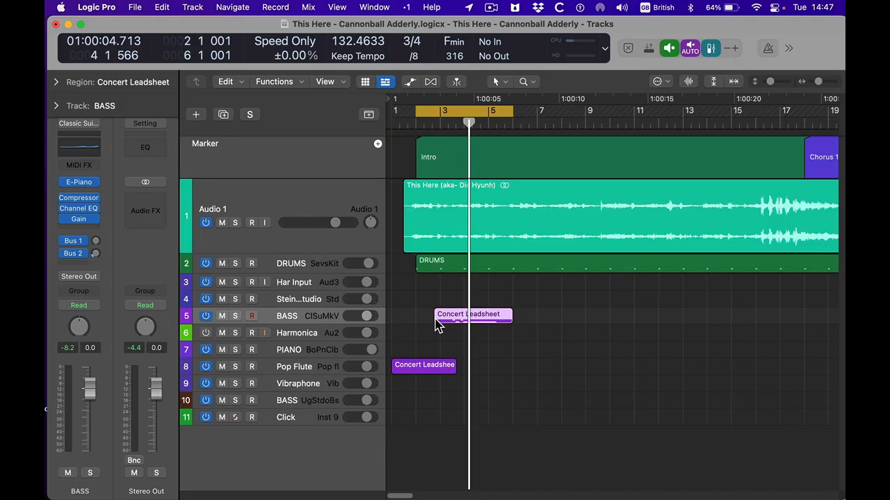
{"action": "left_click_drag", "start_coordinate": [436, 319], "coordinate": [420, 320]}
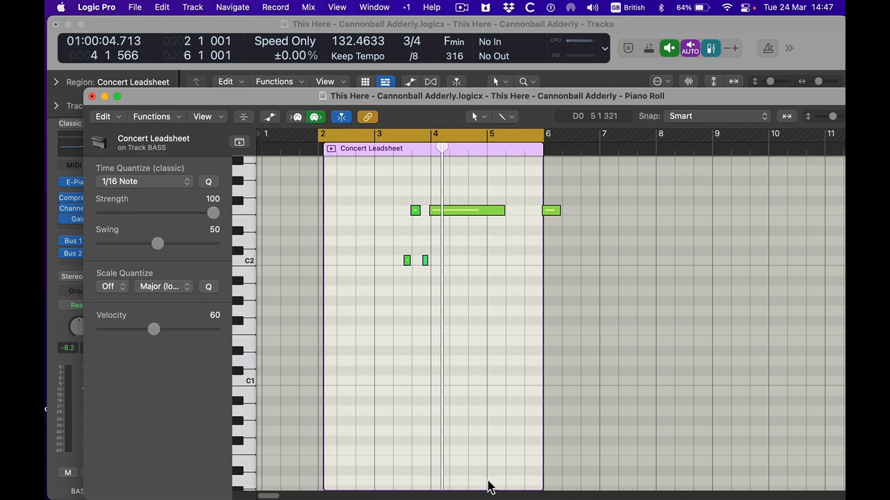
Play the bass region in the Piano Roll and set its Time Quantize value to 1/8 Triplet (1/12).
{"action": "key", "text": "space"}
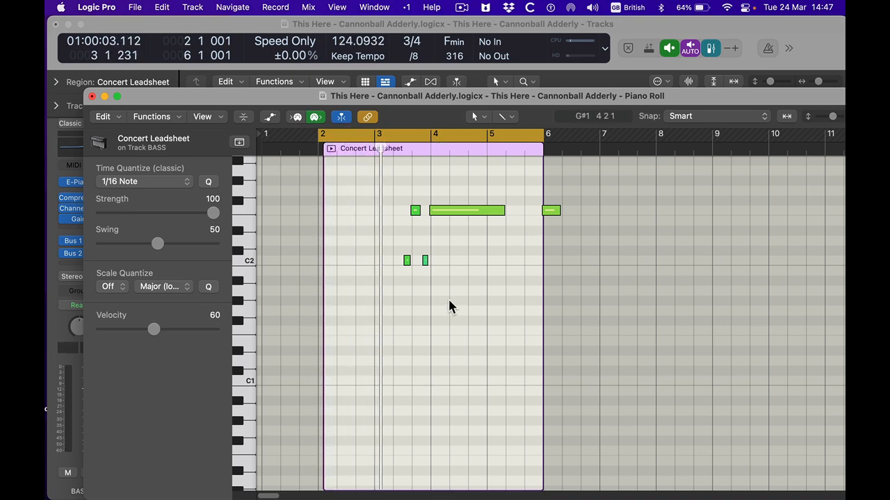
{"action": "left_click", "coordinate": [178, 181]}
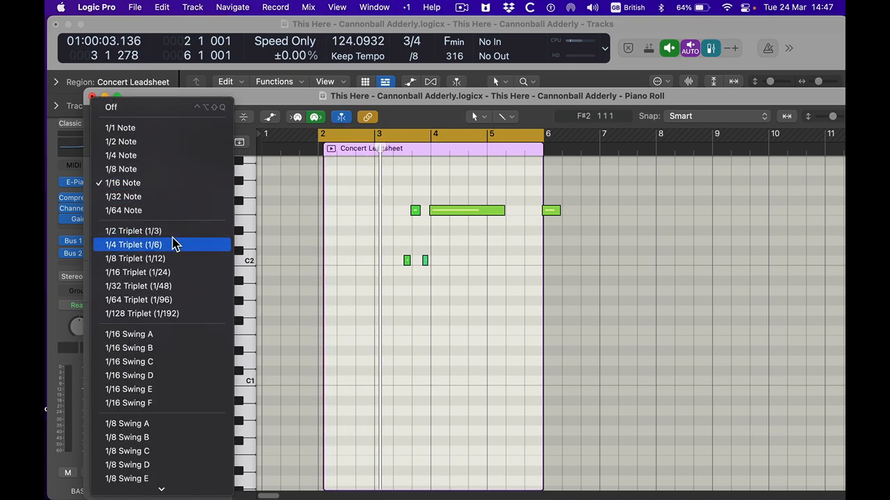
{"action": "left_click", "coordinate": [174, 256]}
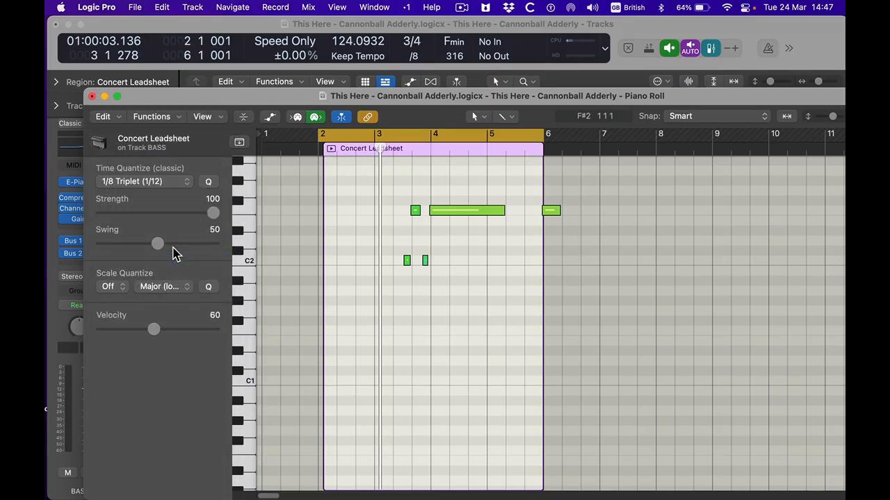
Select the first four bass notes in the region and set the project's grid division to /12.
{"action": "left_click_drag", "start_coordinate": [364, 190], "coordinate": [502, 311]}
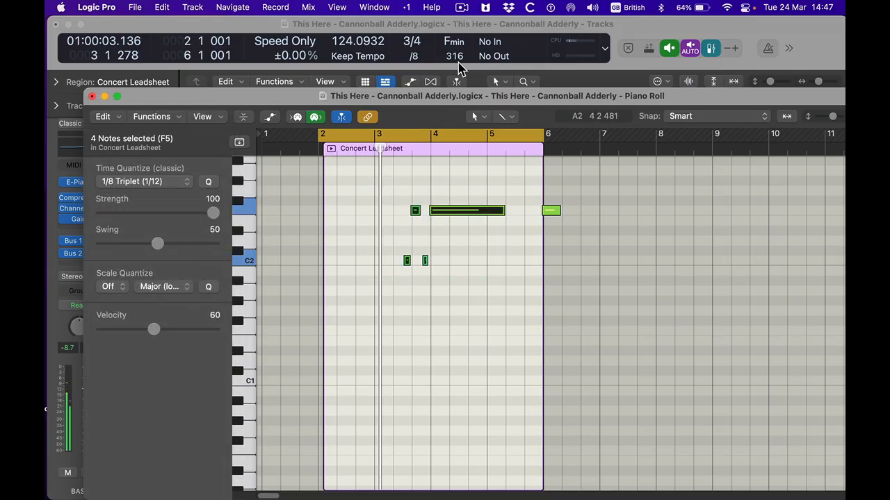
{"action": "left_click", "coordinate": [416, 56]}
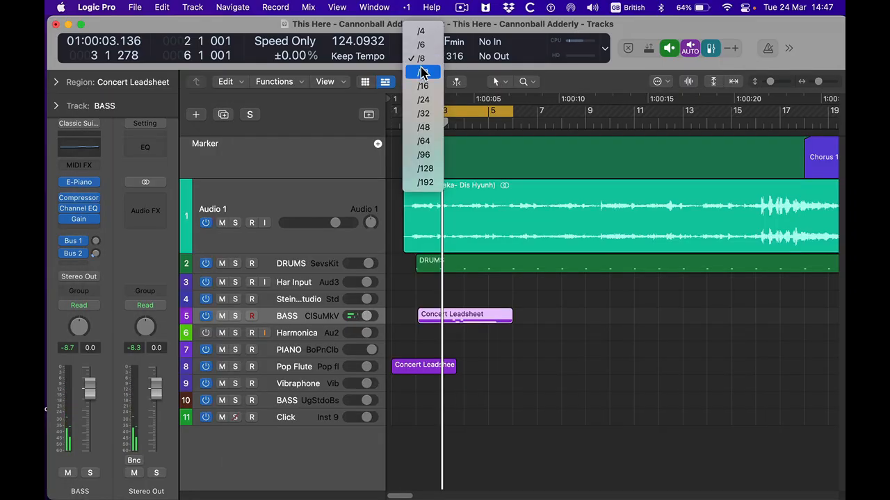
{"action": "left_click", "coordinate": [422, 72]}
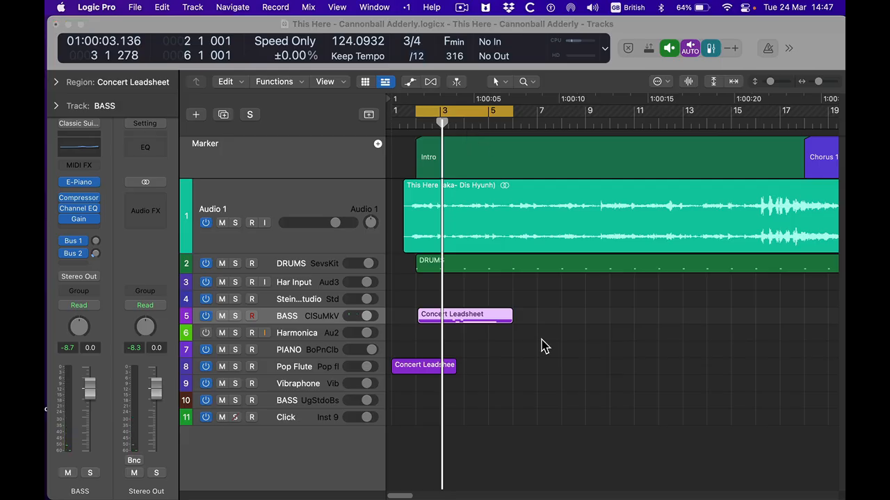
{"action": "left_click", "coordinate": [348, 272]}
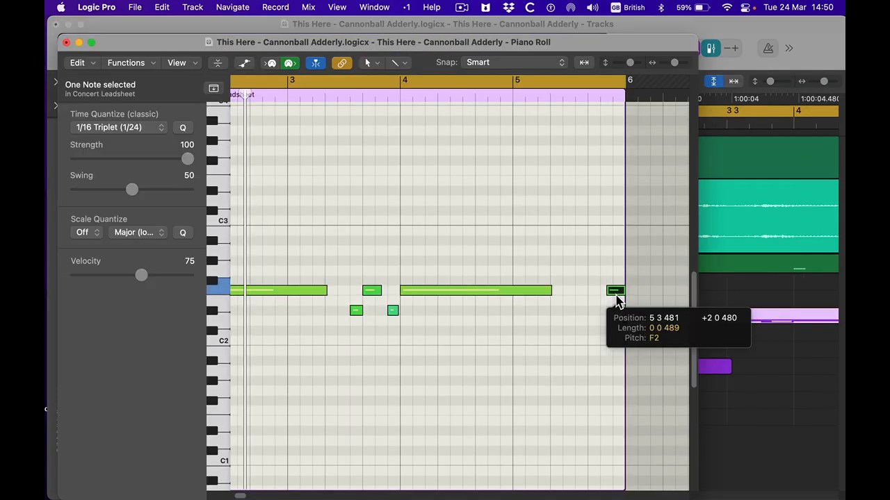
Move the last F2 bass note to position 5 3 481, check the whole region, and close the BASS score.
{"action": "left_click_drag", "start_coordinate": [616, 292], "coordinate": [619, 302]}
{"action": "scroll", "coordinate": [618, 303], "scroll_direction": "left", "scroll_amount": 2}
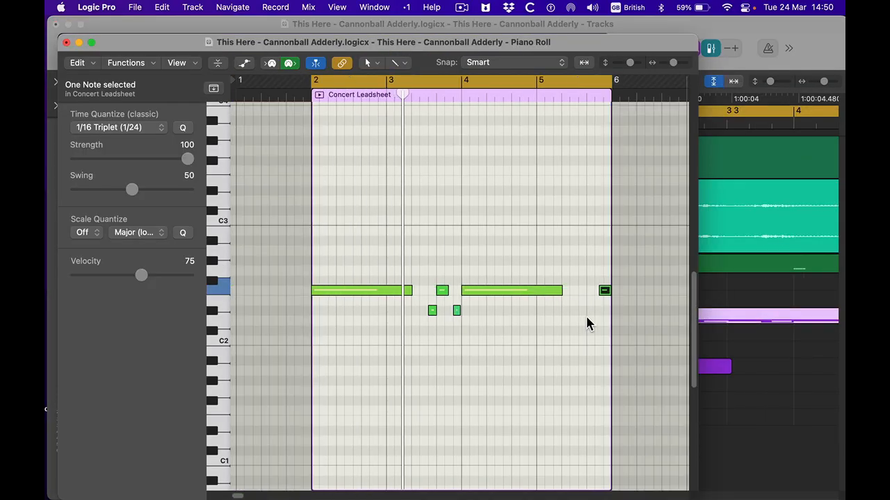
{"action": "key", "text": "z"}
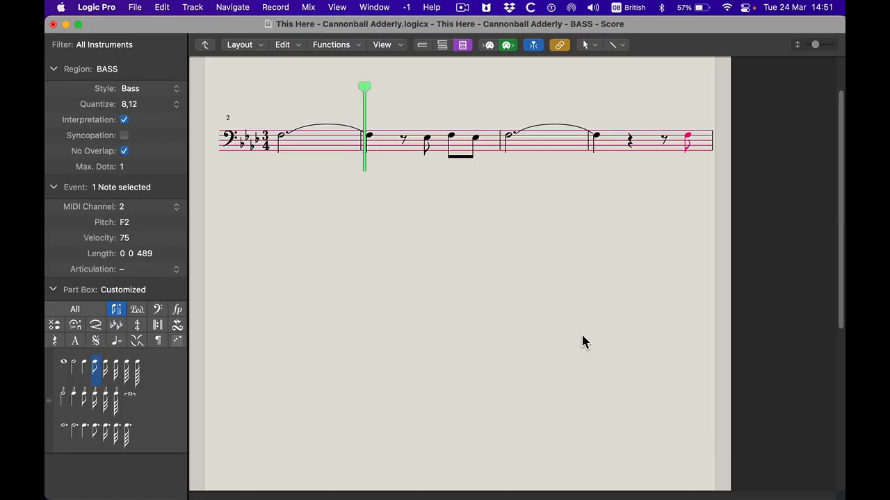
{"action": "key", "text": "super+w"}
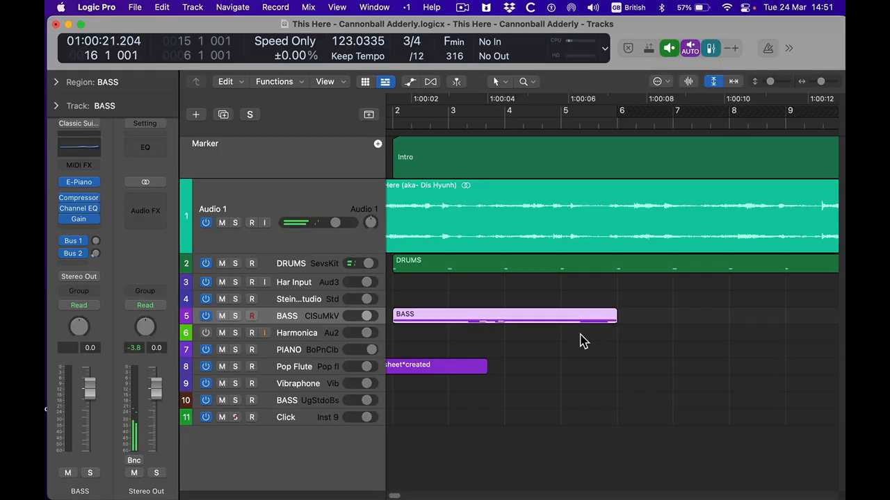
Set the cycle range from bar 16 to bar 19 around the start of Chorus 1 and play it.
{"action": "scroll", "coordinate": [580, 334], "scroll_direction": "right", "scroll_amount": 10}
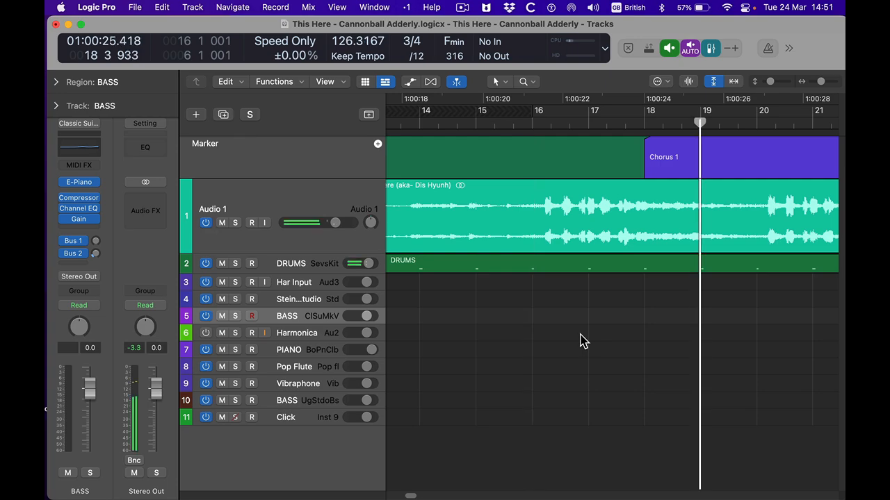
{"action": "key", "text": "period"}
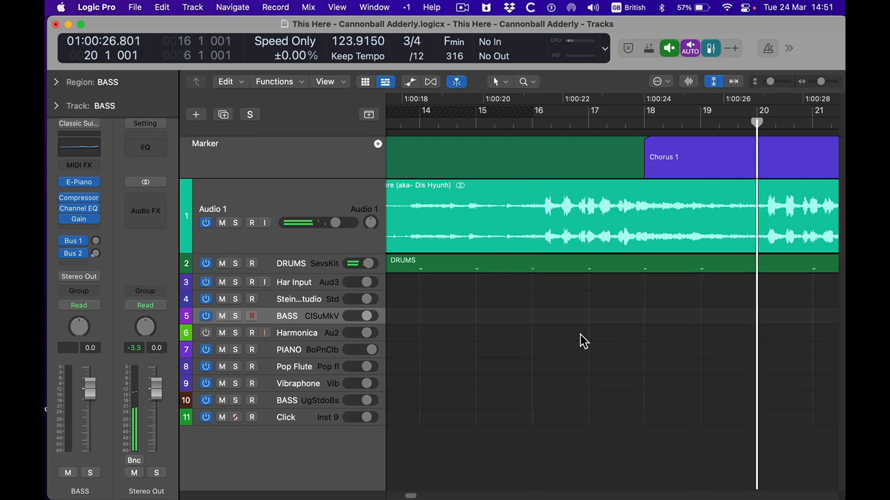
{"action": "key", "text": "comma"}
{"action": "key", "text": "ctrl+super+bracketright"}
{"action": "key", "text": "c"}
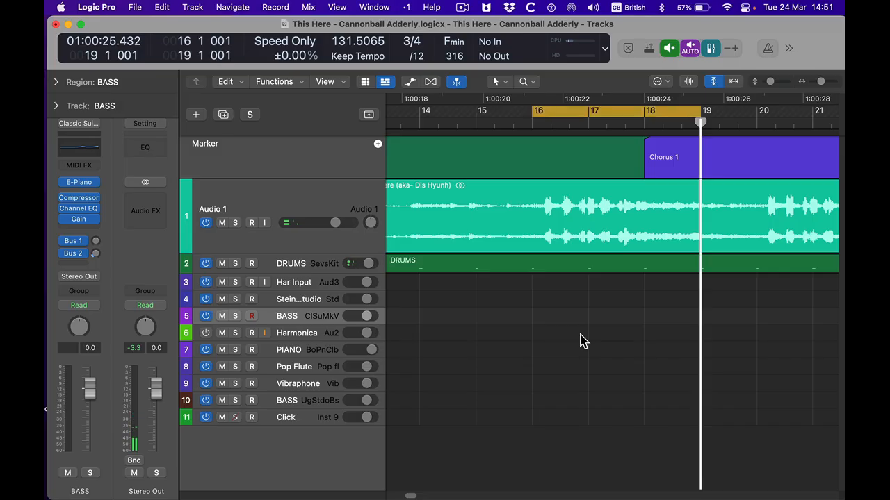
{"action": "key", "text": "space"}
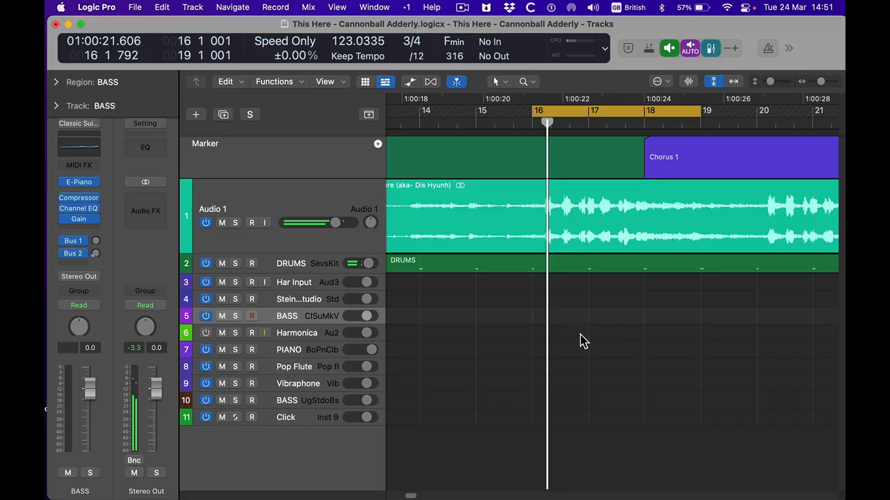
Extend the end of the cycle range to bar 20.
{"action": "key", "text": "period"}
{"action": "key", "text": "period"}
{"action": "key", "text": "period"}
{"action": "key", "text": "period"}
{"action": "key", "text": "ctrl+super+]"}
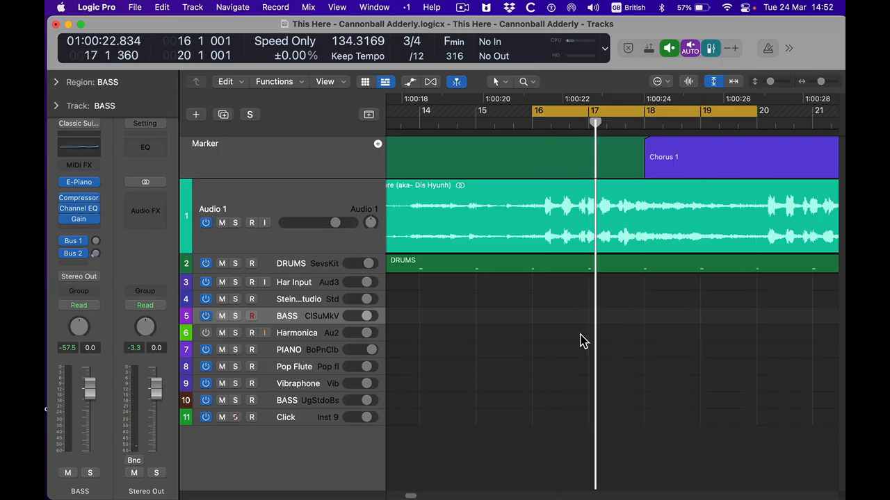
Play the melody on the Steinway piano track over the looped passage and capture it as a recording.
{"action": "left_click", "coordinate": [297, 306]}
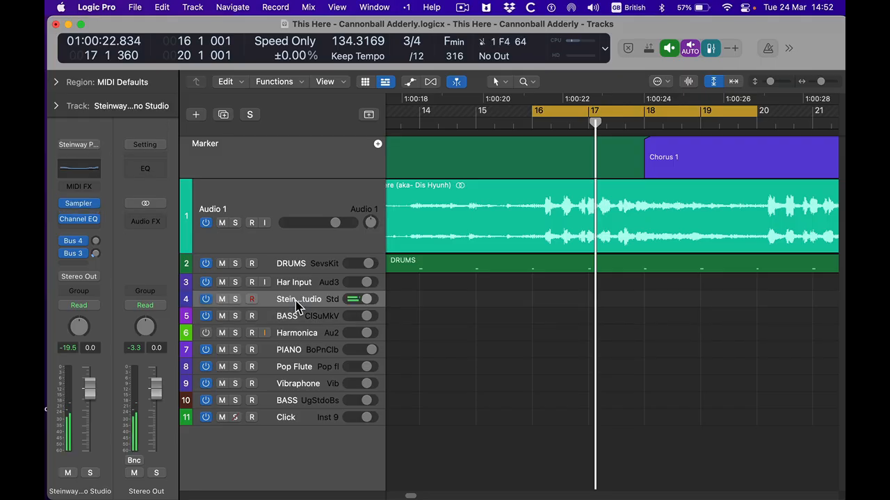
{"action": "key", "text": "space"}
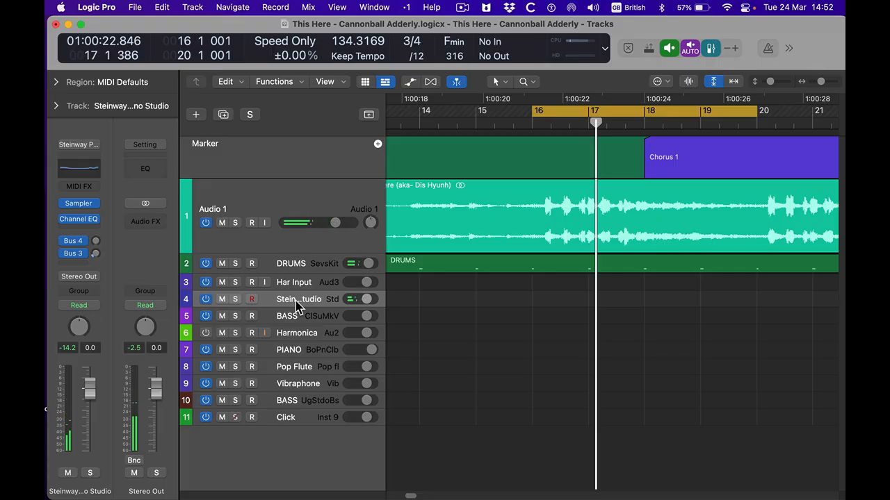
{"action": "key", "text": "shift+r"}
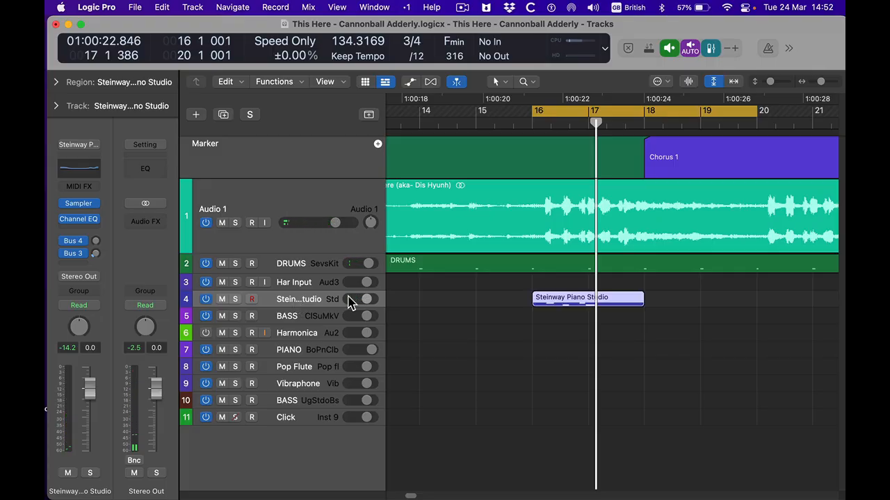
Play back the captured melody while lowering the Audio 1 volume and raising the Steinway track's volume to 4.1 dB.
{"action": "key", "text": "space"}
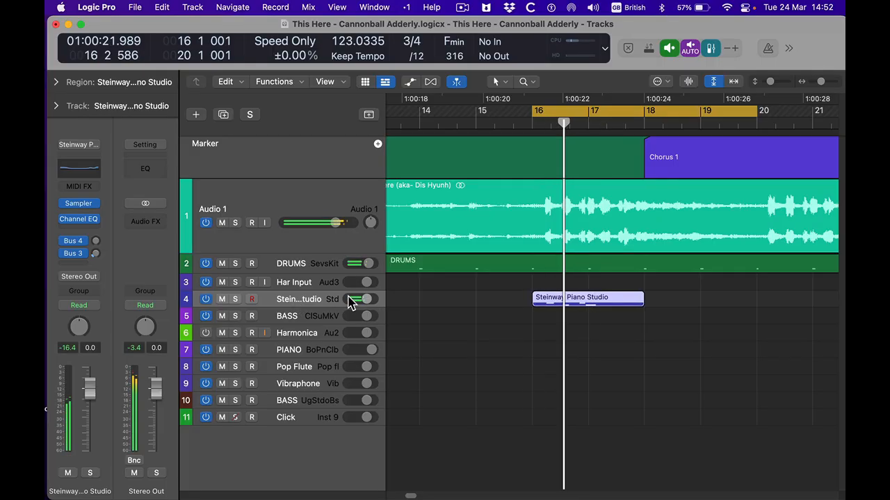
{"action": "left_click_drag", "start_coordinate": [340, 223], "coordinate": [314, 223]}
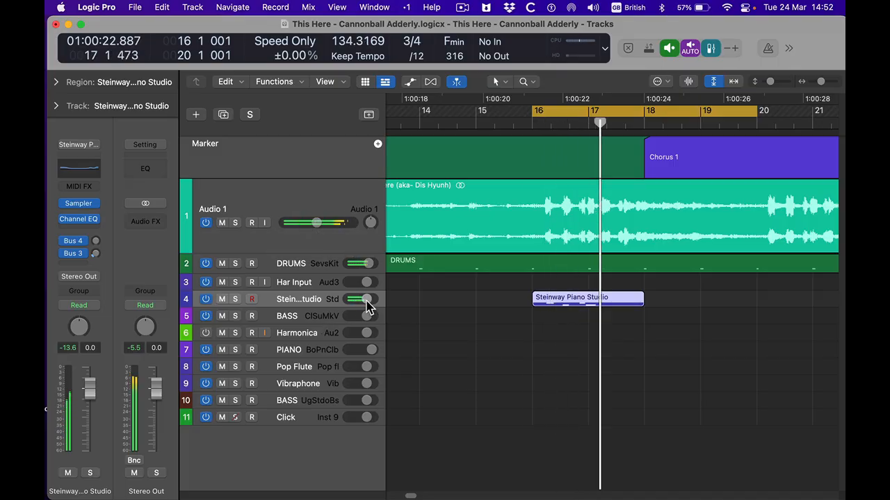
{"action": "left_click_drag", "start_coordinate": [366, 308], "coordinate": [391, 308]}
{"action": "key", "text": "space"}
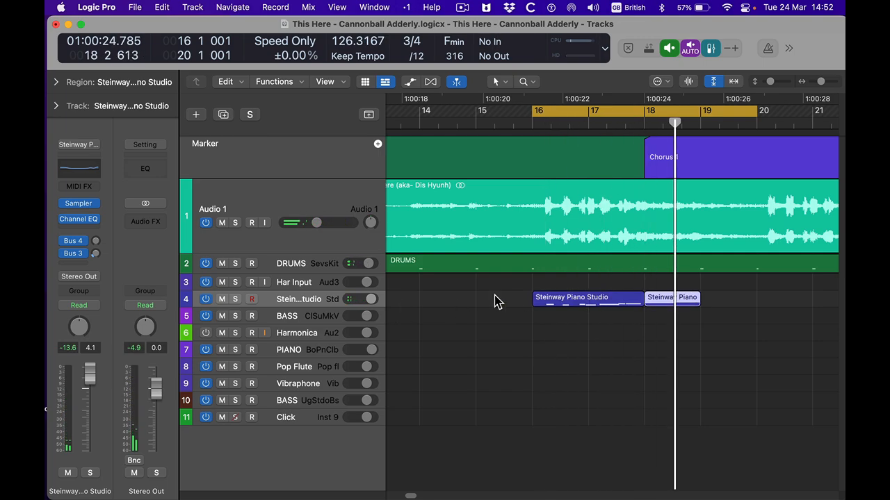
Open the captured Steinway melody in the Piano Roll and play the opening notes.
{"action": "key", "text": "super+4"}
{"action": "left_click_drag", "start_coordinate": [374, 75], "coordinate": [311, 104]}
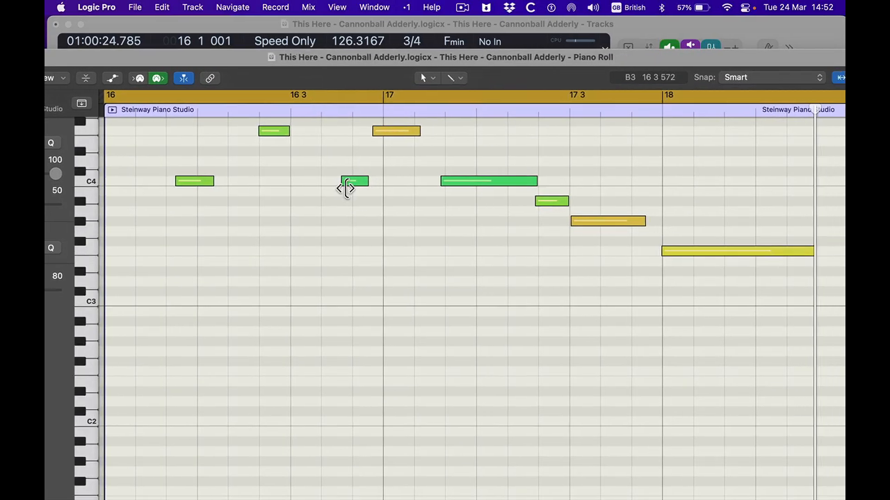
{"action": "scroll", "coordinate": [345, 188], "scroll_direction": "up", "scroll_amount": 3}
{"action": "key", "text": "space"}
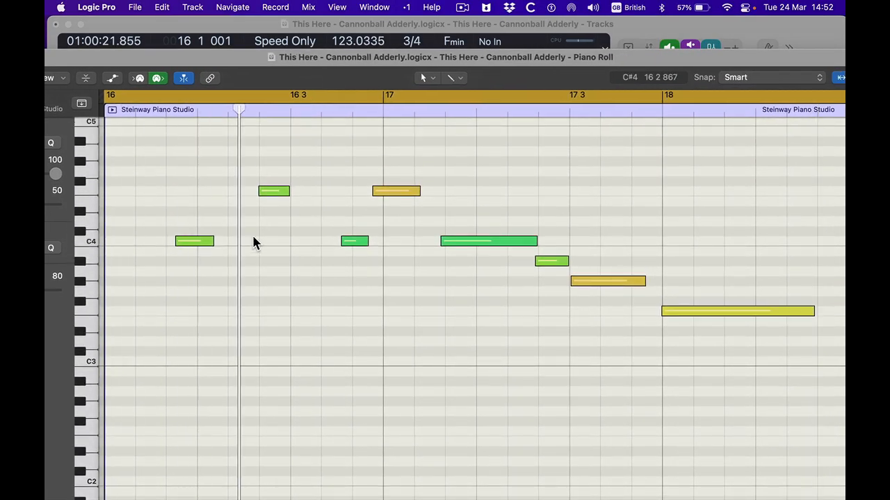
{"action": "key", "text": "space"}
Shift bar 16's first three melody notes slightly earlier, move the following F4 to the downbeat of bar 17, and play the result.
{"action": "left_click_drag", "start_coordinate": [201, 240], "coordinate": [185, 247]}
{"action": "left_click_drag", "start_coordinate": [272, 193], "coordinate": [262, 193]}
{"action": "left_click_drag", "start_coordinate": [359, 244], "coordinate": [343, 242]}
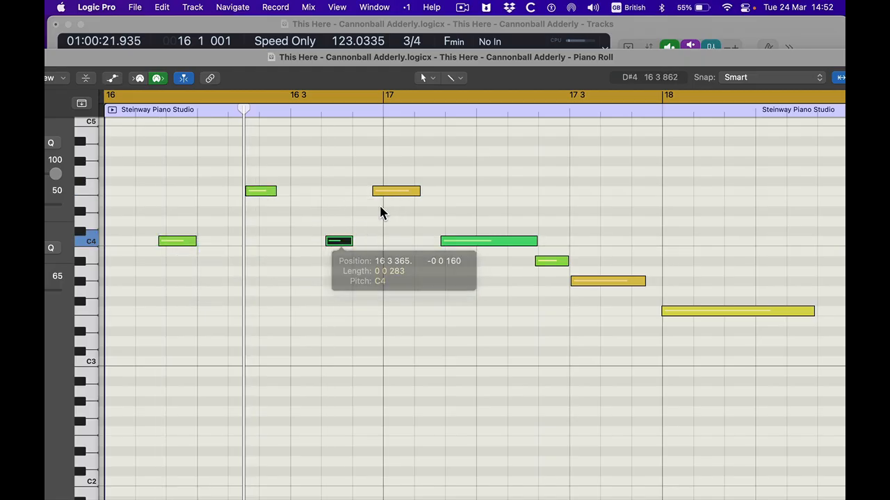
{"action": "left_click_drag", "start_coordinate": [395, 194], "coordinate": [407, 195]}
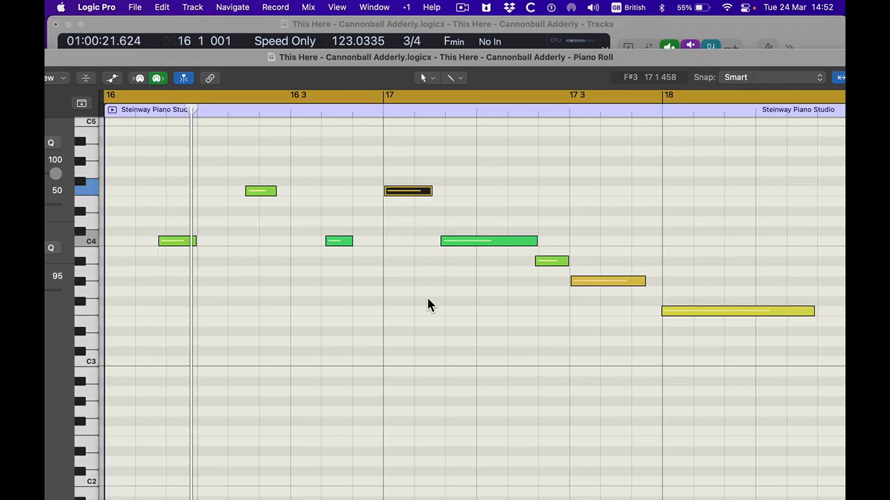
{"action": "key", "text": "space"}
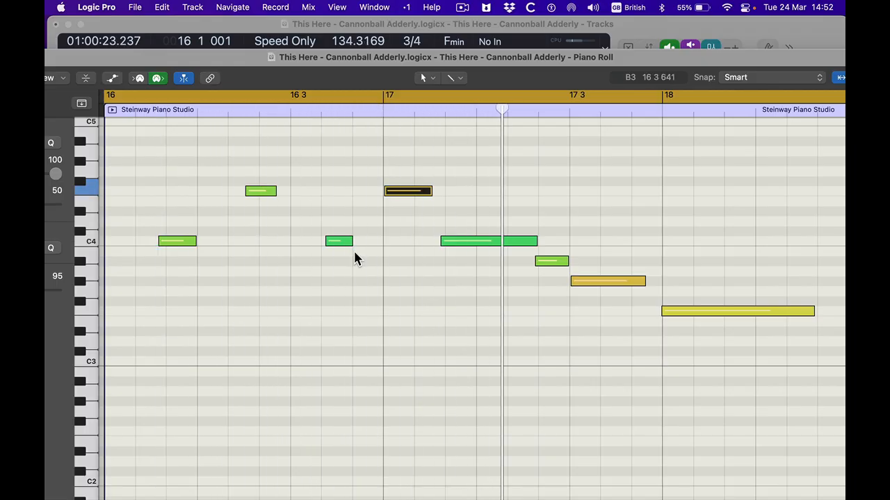
Lengthen the C4 note on beat 3 of bar 16 and play the phrase.
{"action": "left_click", "coordinate": [341, 243]}
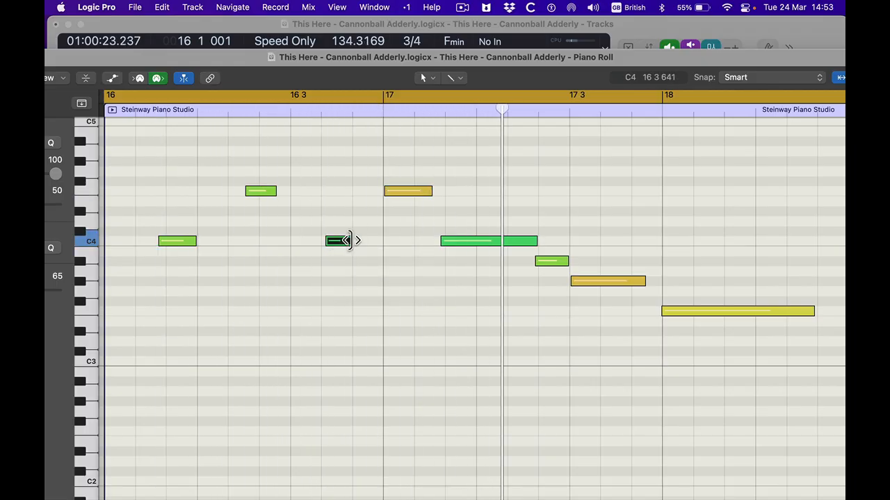
{"action": "left_click_drag", "start_coordinate": [350, 241], "coordinate": [369, 262]}
{"action": "key", "text": "space"}
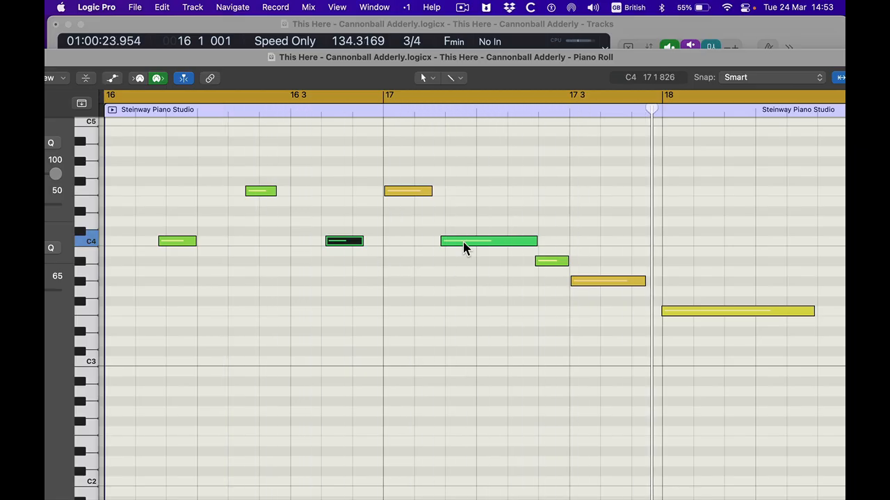
Trim the start of the long C4 in bar 17 to beat 2 and shorten the note to a length of 536 ticks.
{"action": "left_click", "coordinate": [442, 241]}
{"action": "key", "text": "space"}
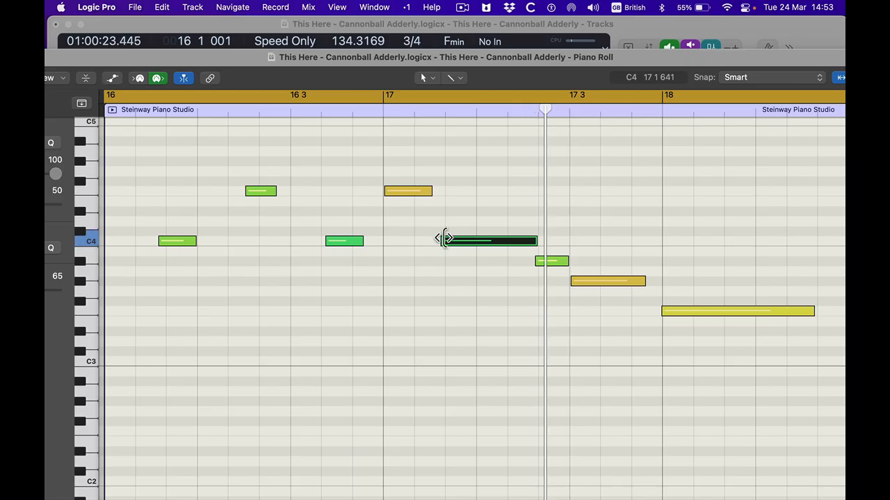
{"action": "left_click_drag", "start_coordinate": [444, 238], "coordinate": [475, 239]}
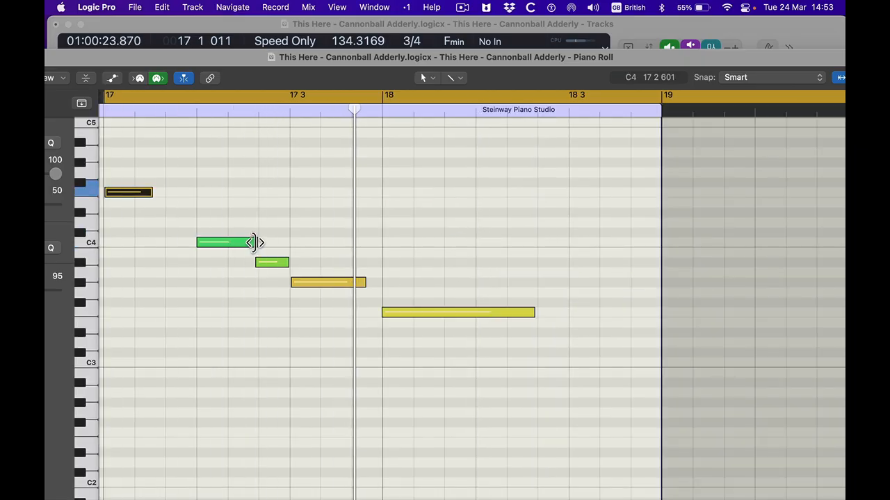
{"action": "left_click_drag", "start_coordinate": [255, 242], "coordinate": [250, 262]}
Set the Steinway region's score Quantize to 8,12, play it, and select the beamed C4 note in bar 17.
{"action": "key", "text": "n"}
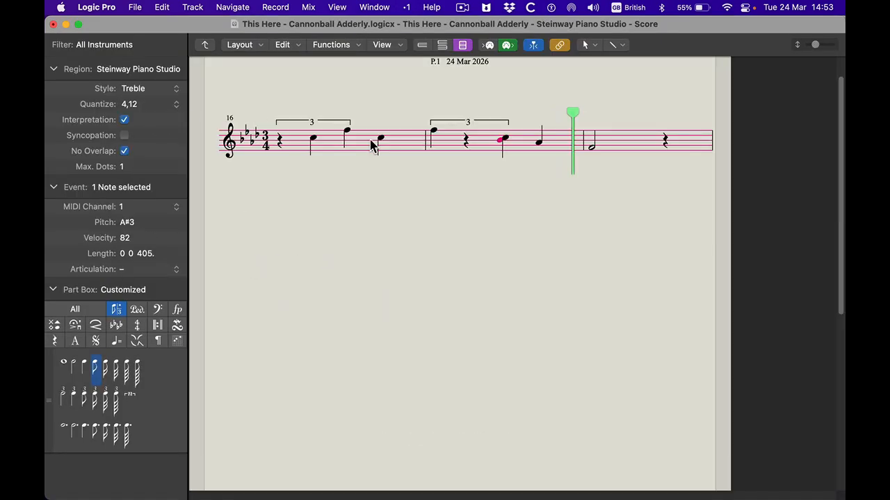
{"action": "left_click", "coordinate": [178, 108]}
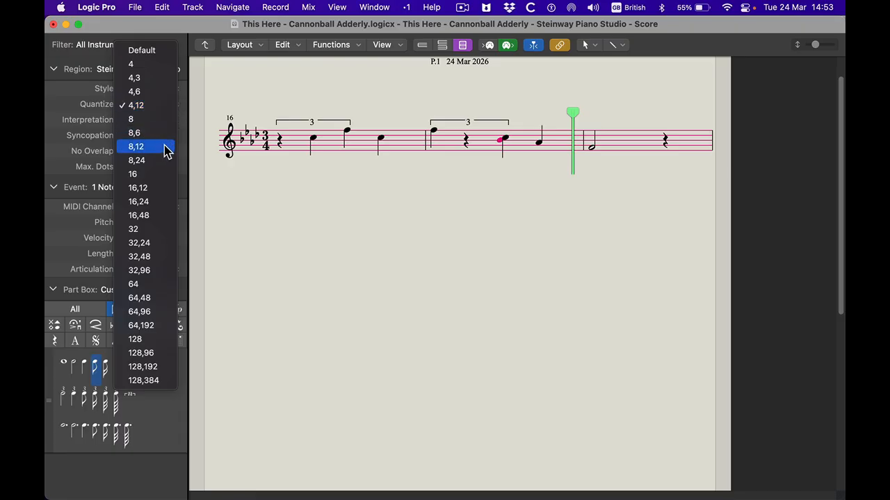
{"action": "left_click", "coordinate": [167, 151]}
{"action": "key", "text": "space"}
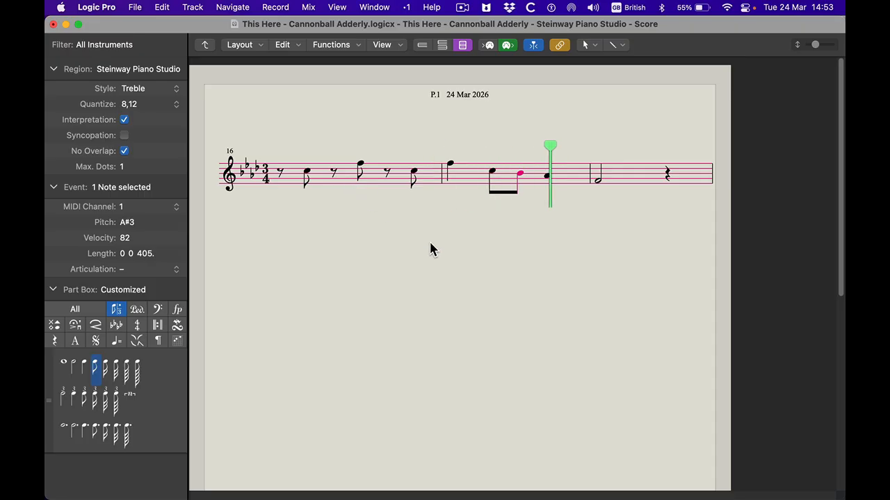
{"action": "left_click", "coordinate": [493, 170]}
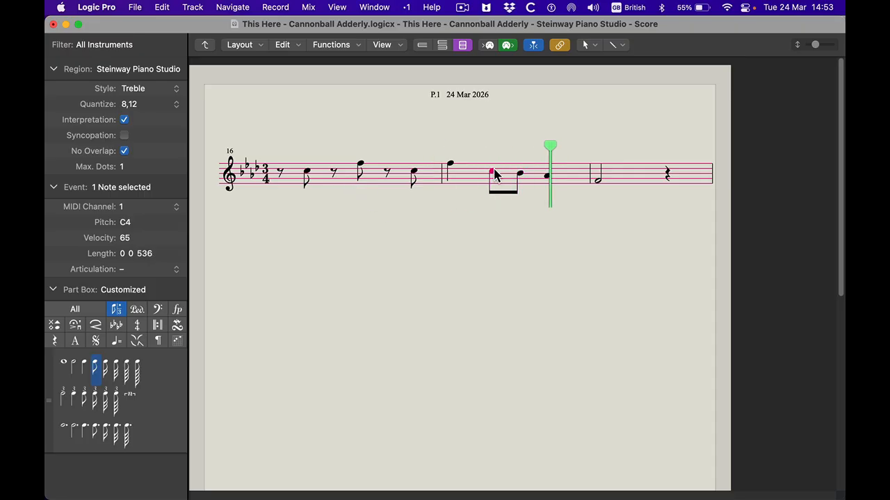